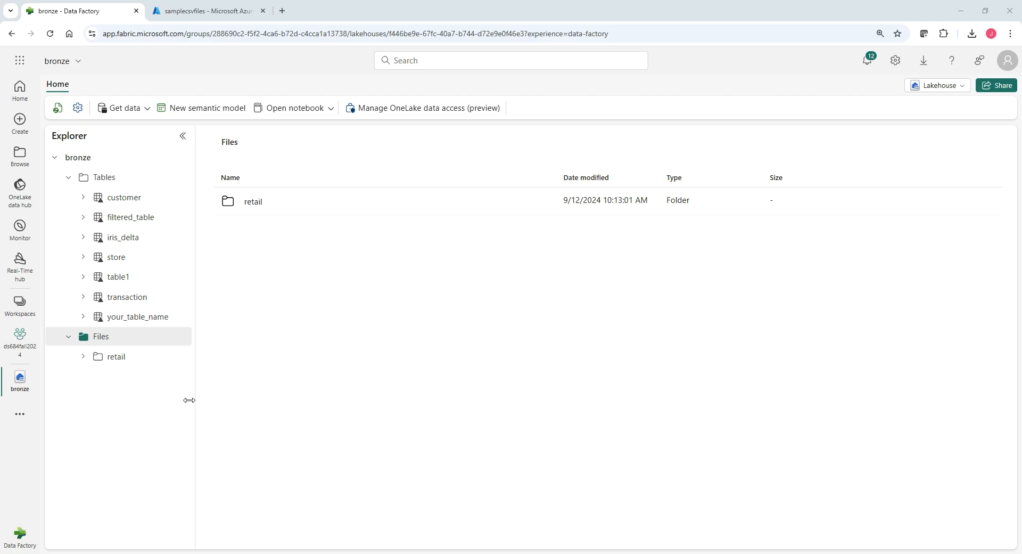
Start a new shortcut under the Files folder of the bronze lakehouse.
click(200, 12)
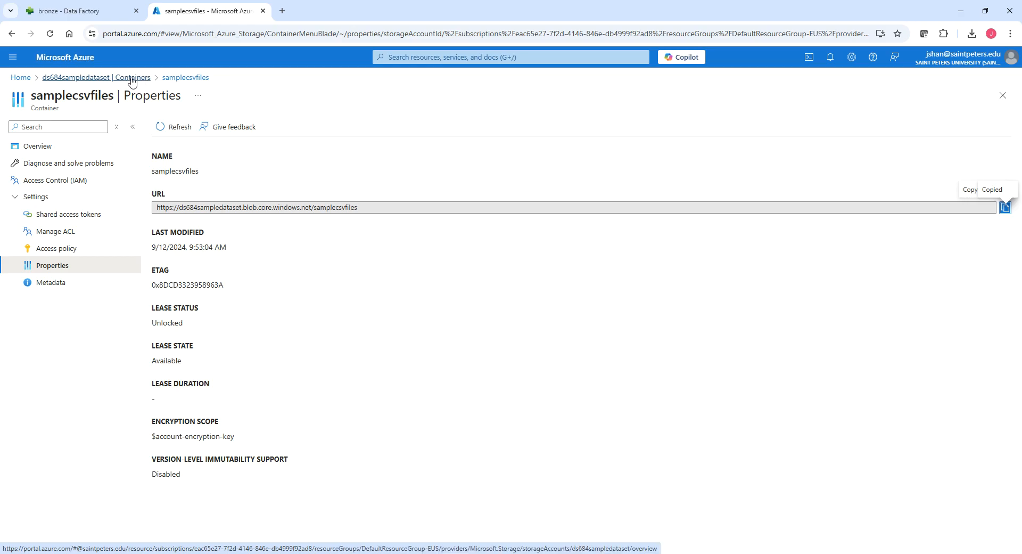
click(77, 16)
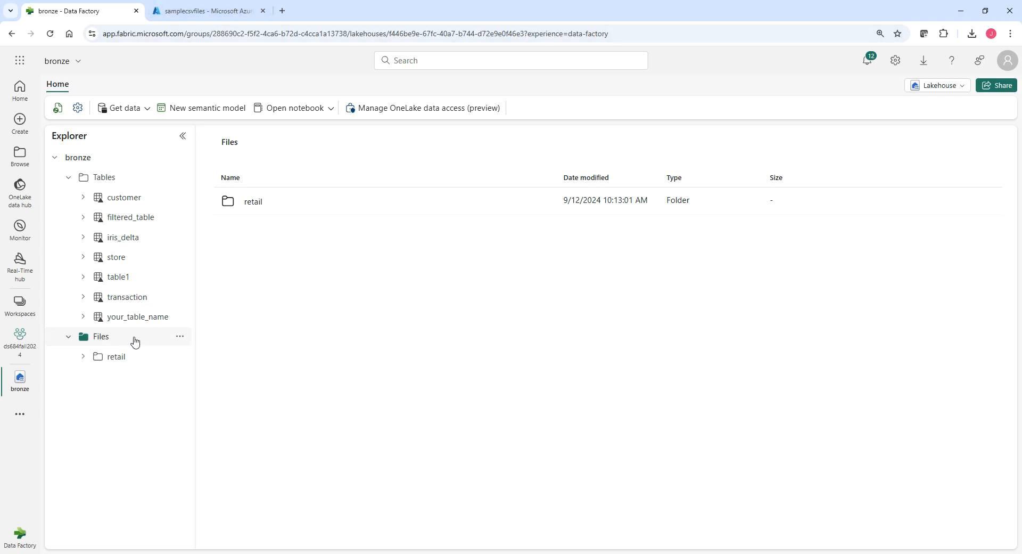
click(182, 337)
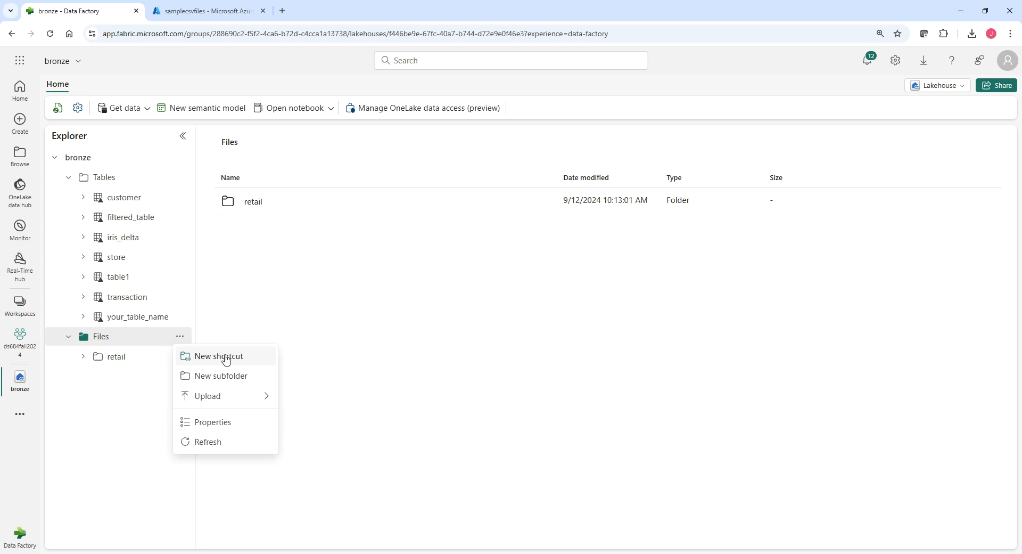
click(225, 358)
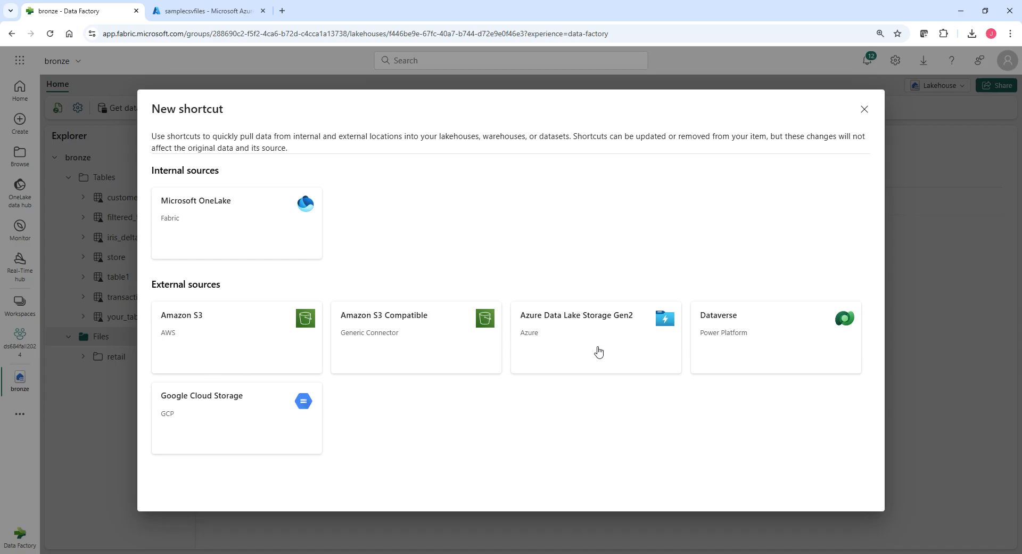
Examine the people_countries_delta_dask and Transportation folders of the samplecsvfiles container in the Azure portal, and return to the Fabric lakehouse.
click(198, 17)
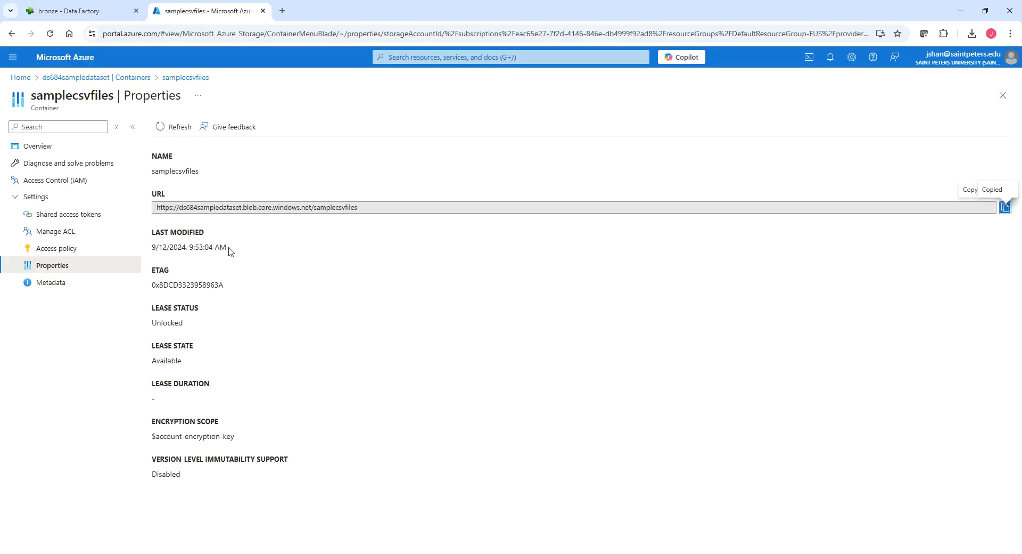
click(36, 145)
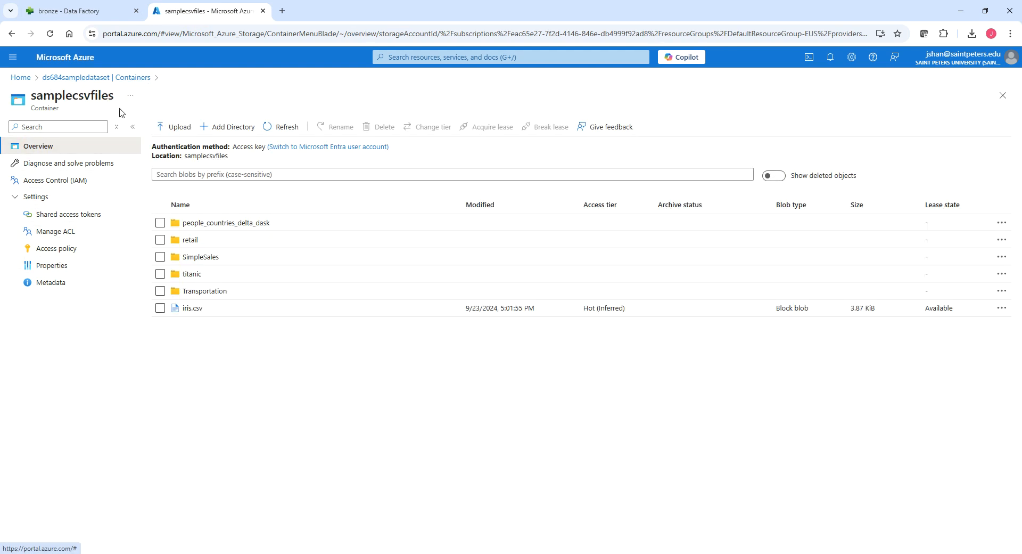
click(206, 224)
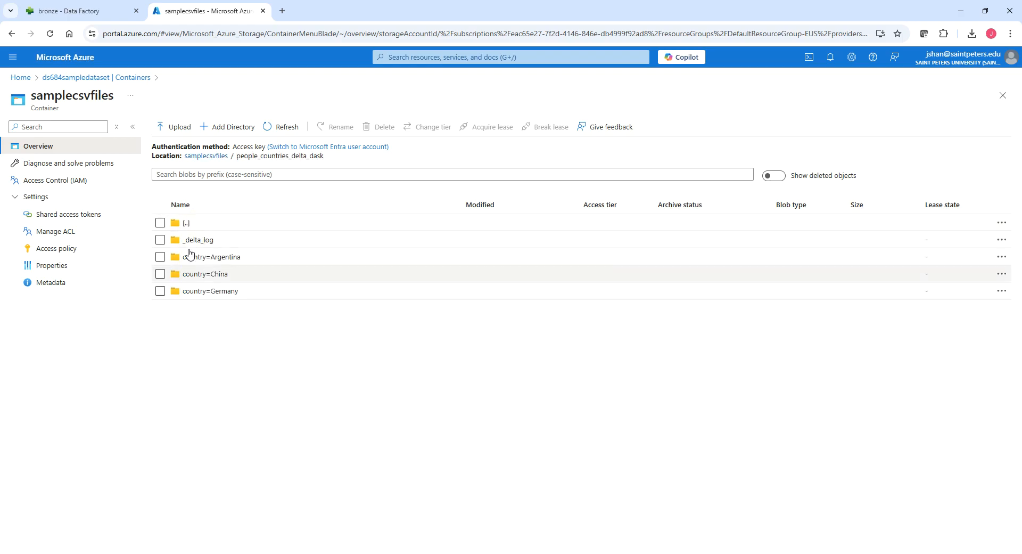
click(12, 34)
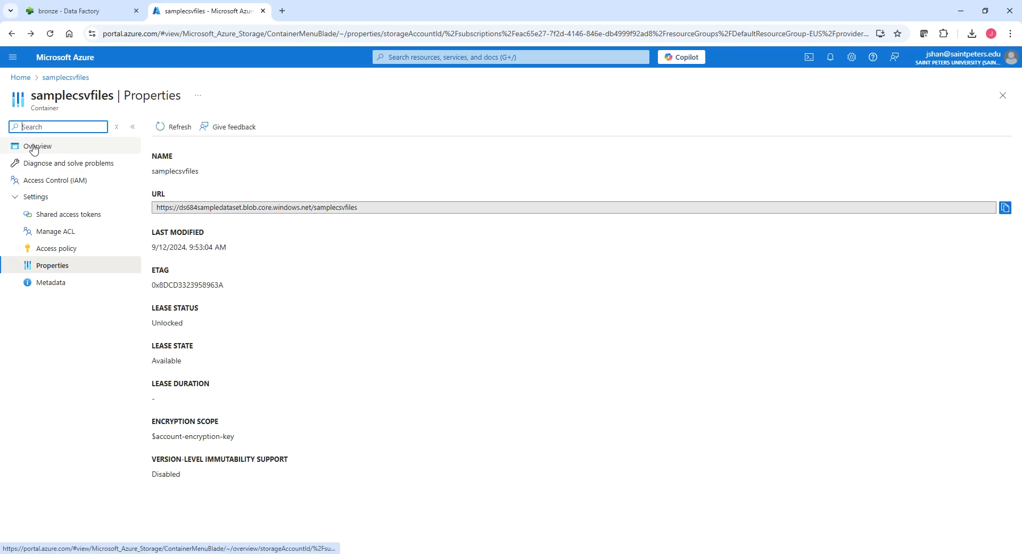
click(70, 144)
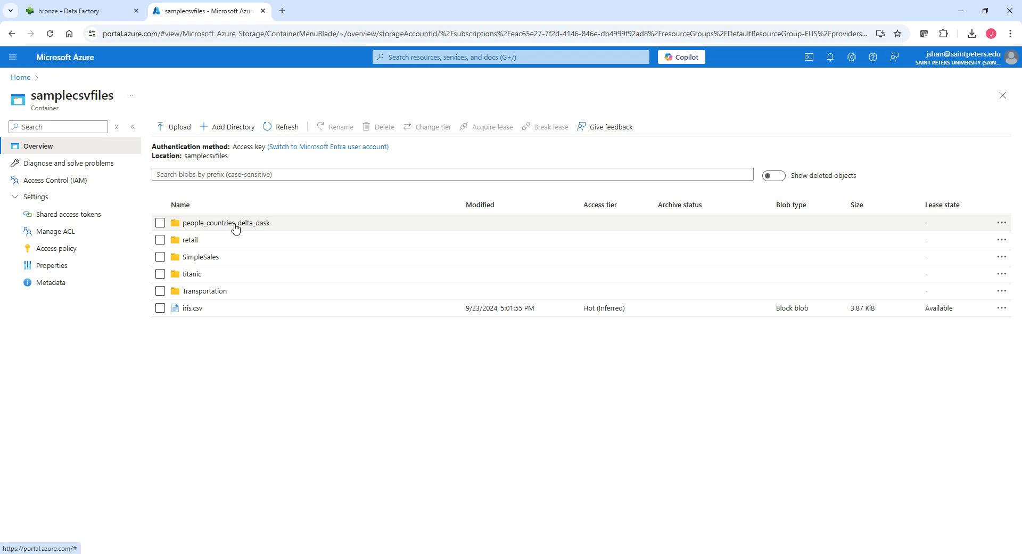
click(204, 291)
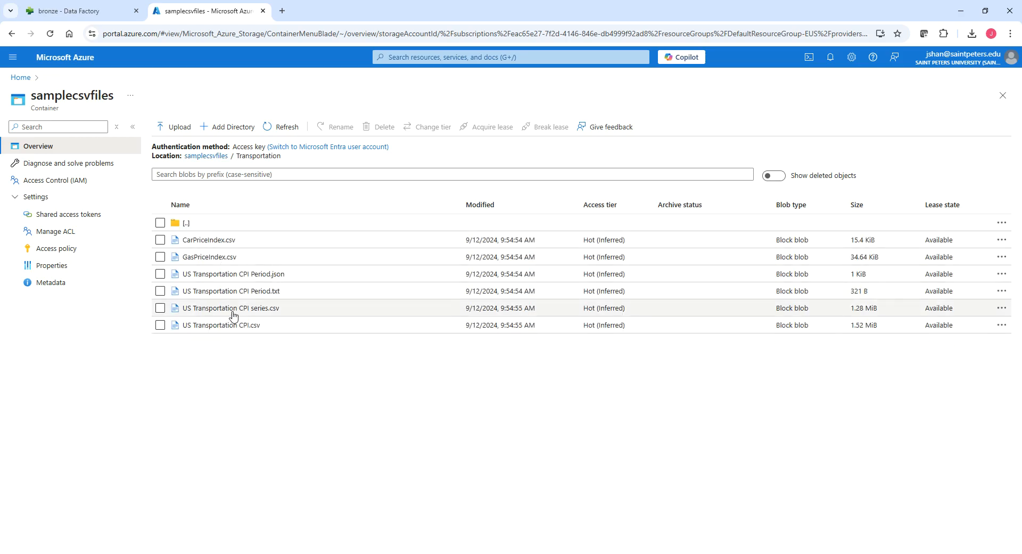
click(12, 34)
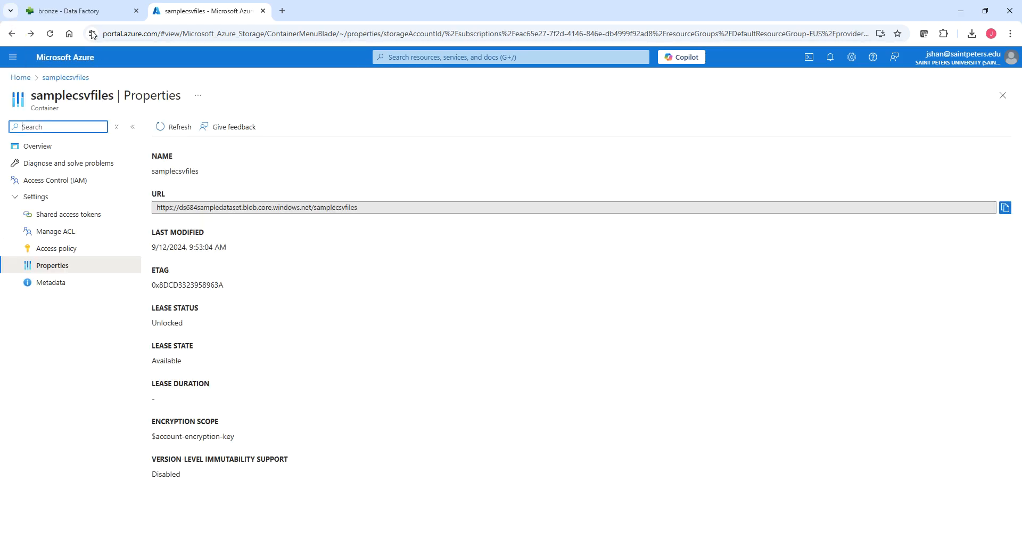
click(83, 13)
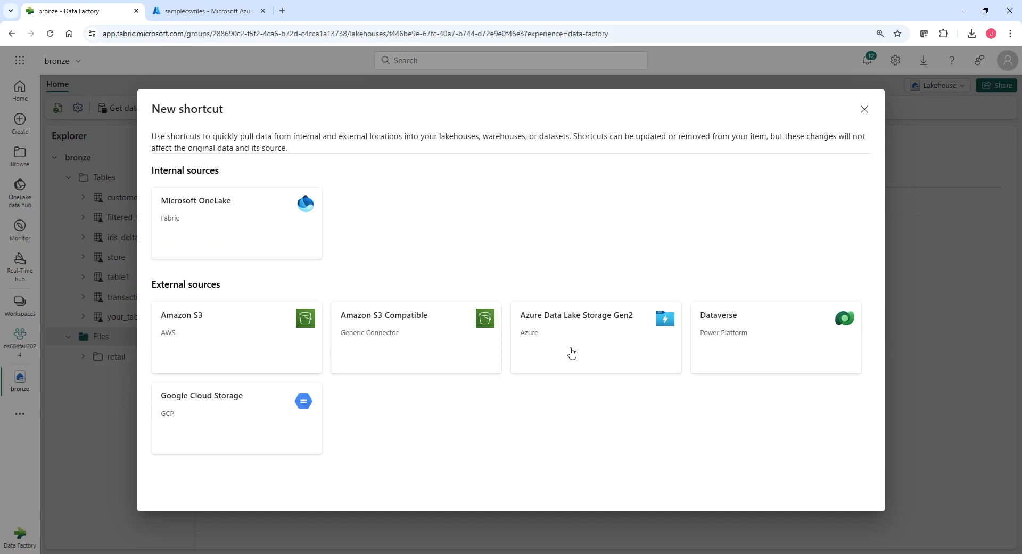
Choose Azure Data Lake Storage Gen2 as the external shortcut source and review the existing connections.
click(596, 331)
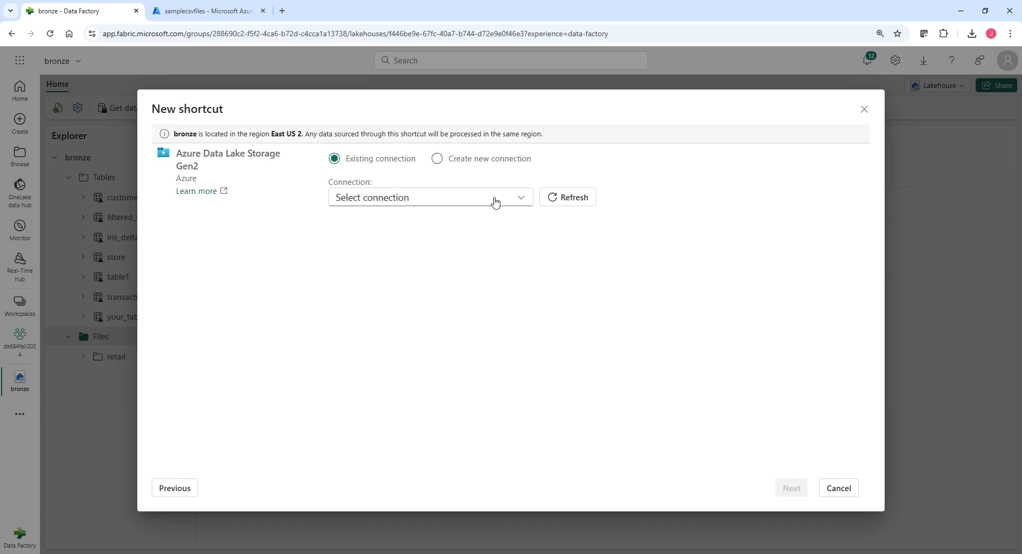
click(522, 202)
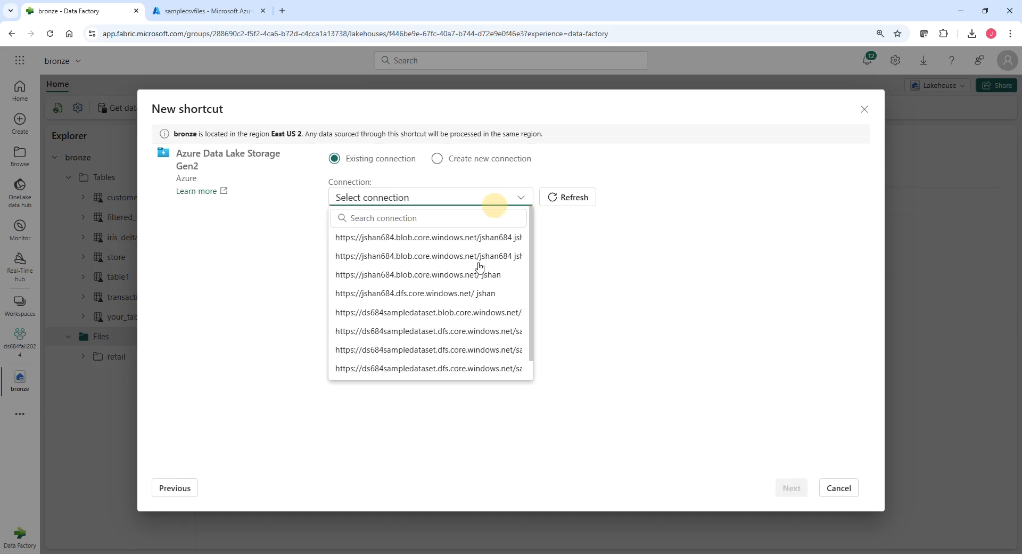
click(576, 289)
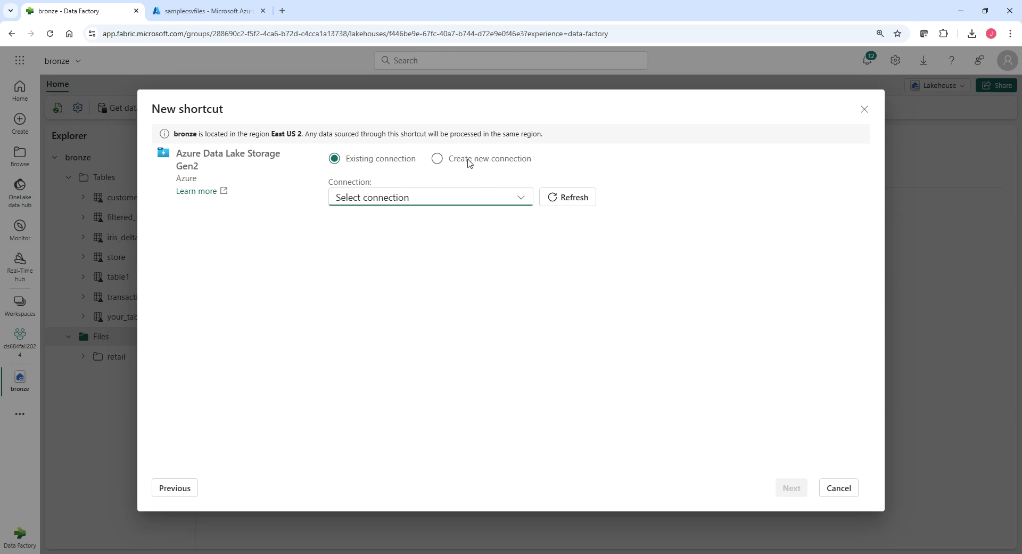
Begin a new connection, using the samplecsvfiles container URL copied from its properties in the Azure portal as the connection URL.
click(439, 160)
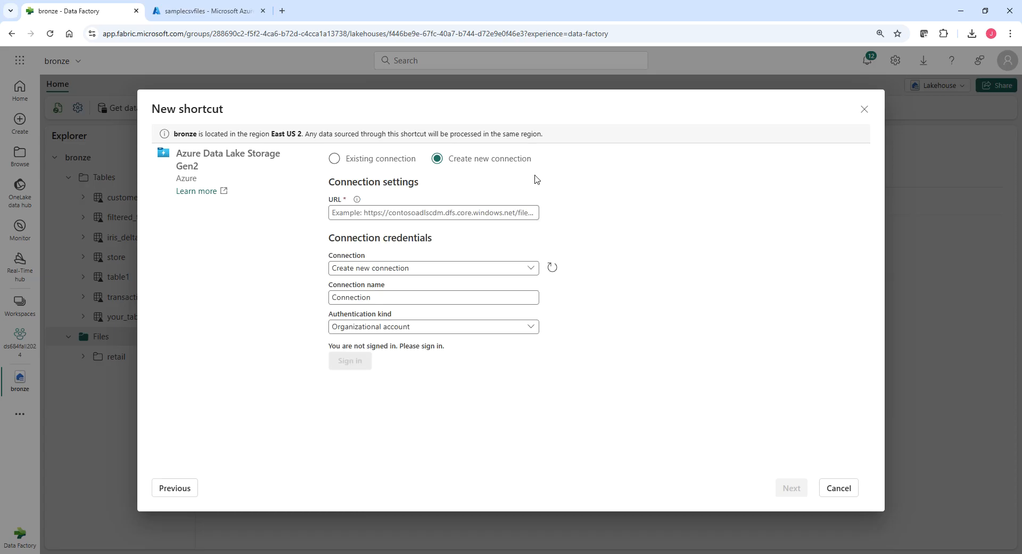
click(390, 214)
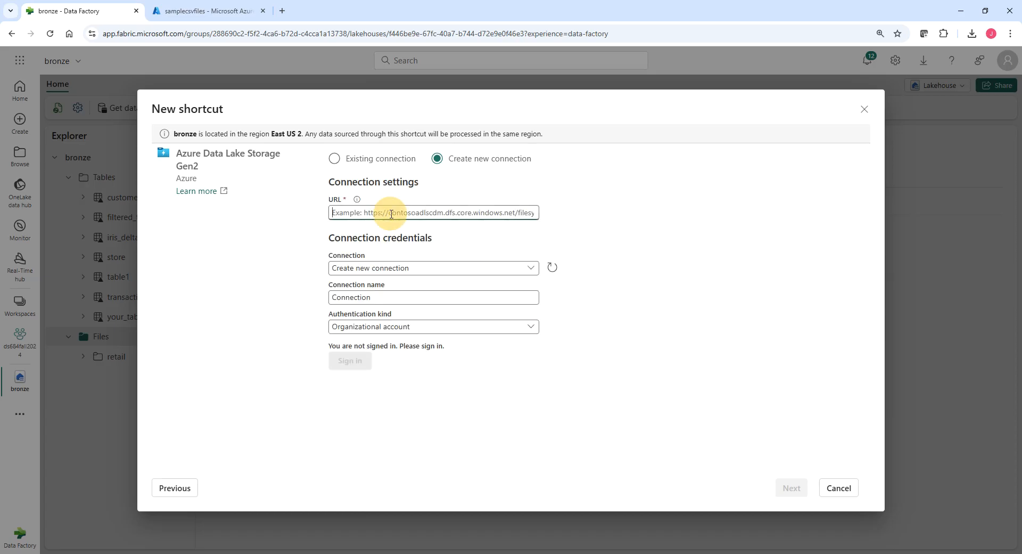
click(207, 17)
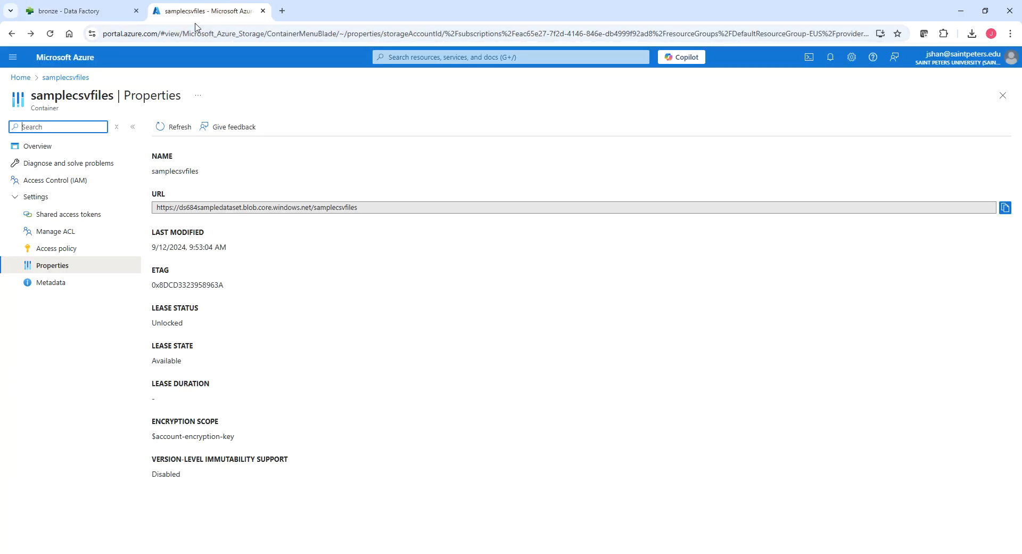
click(51, 270)
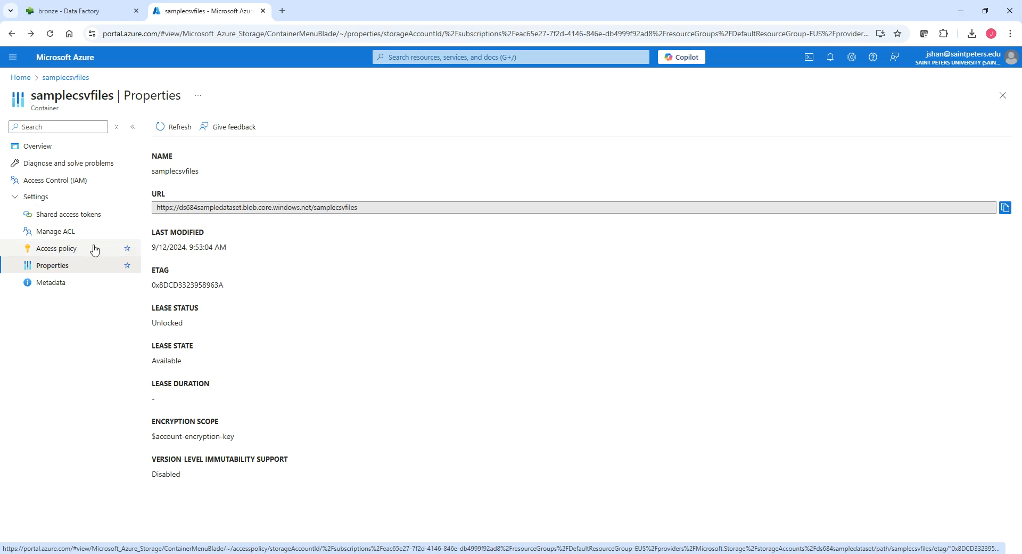
click(1007, 208)
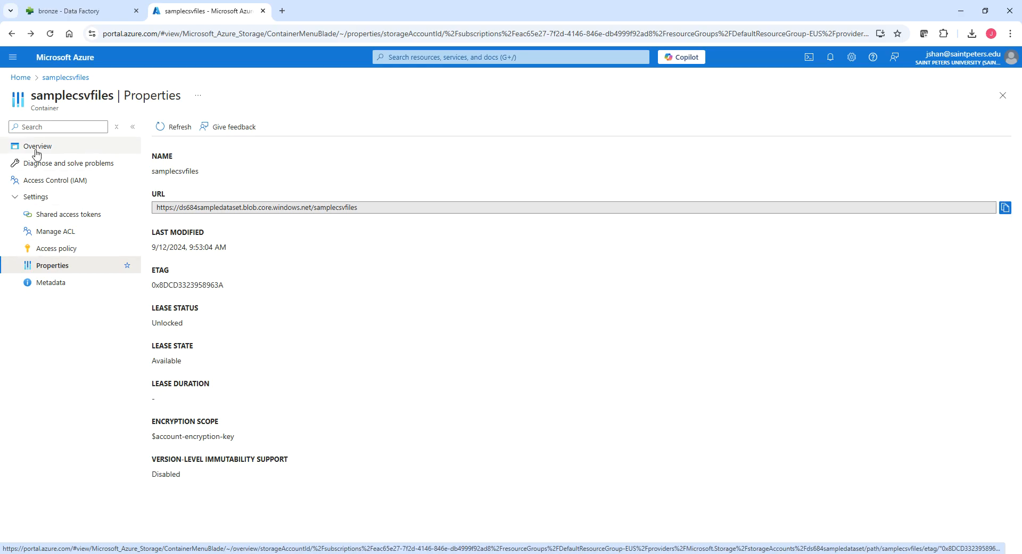
click(102, 16)
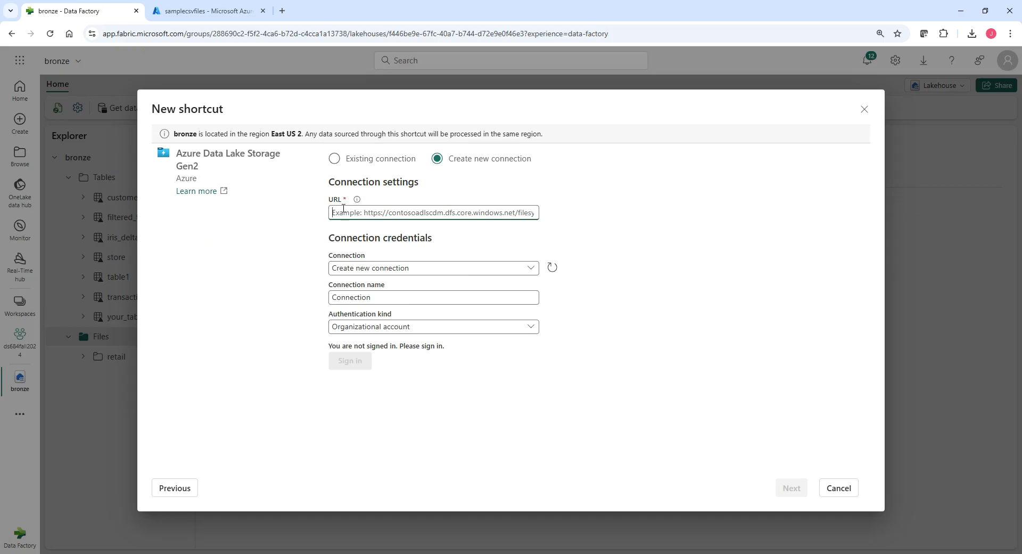
click(208, 11)
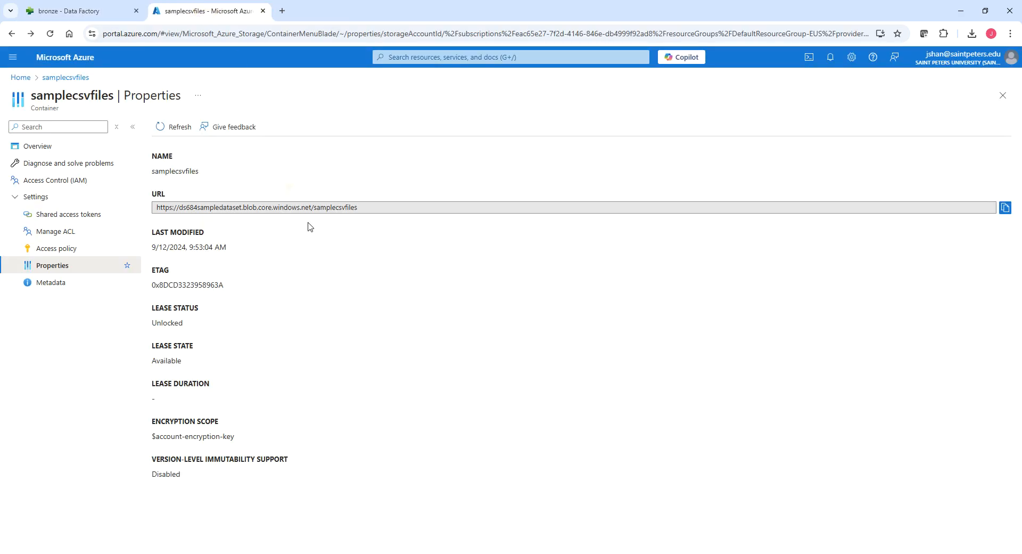
click(1005, 208)
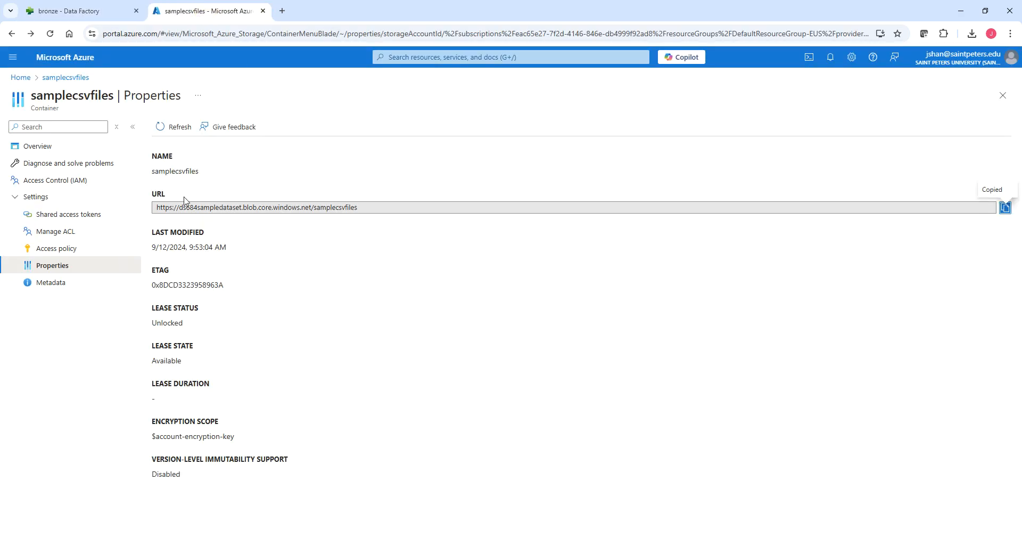
click(69, 11)
key(ctrl+v)
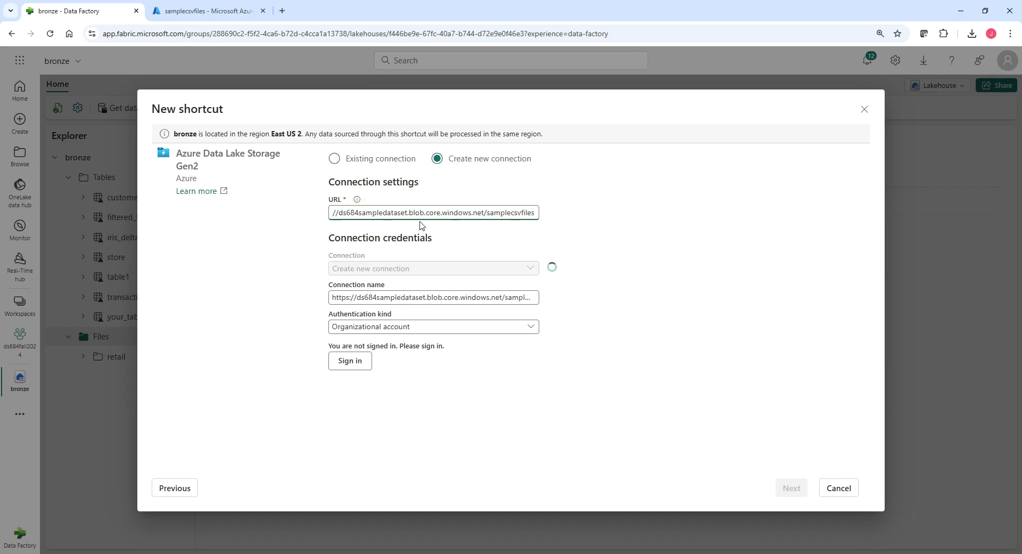
Replace "blob" with "dfs" in the connection URL.
drag(410, 212, 427, 212)
text(dfs)
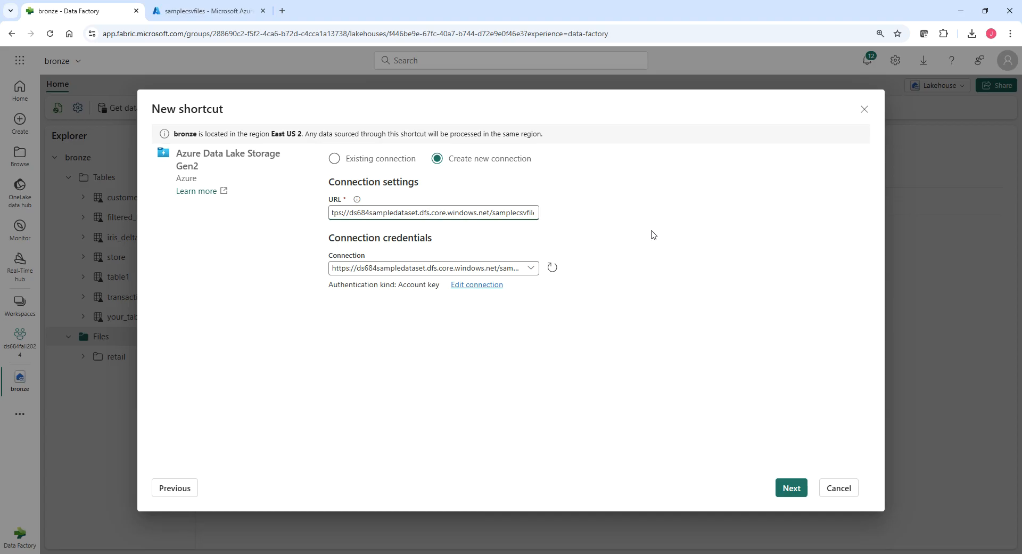
click(425, 213)
click(424, 213)
click(428, 213)
Set the credentials to Create new connection with Account key as the authentication kind, and review the other authentication options.
click(529, 272)
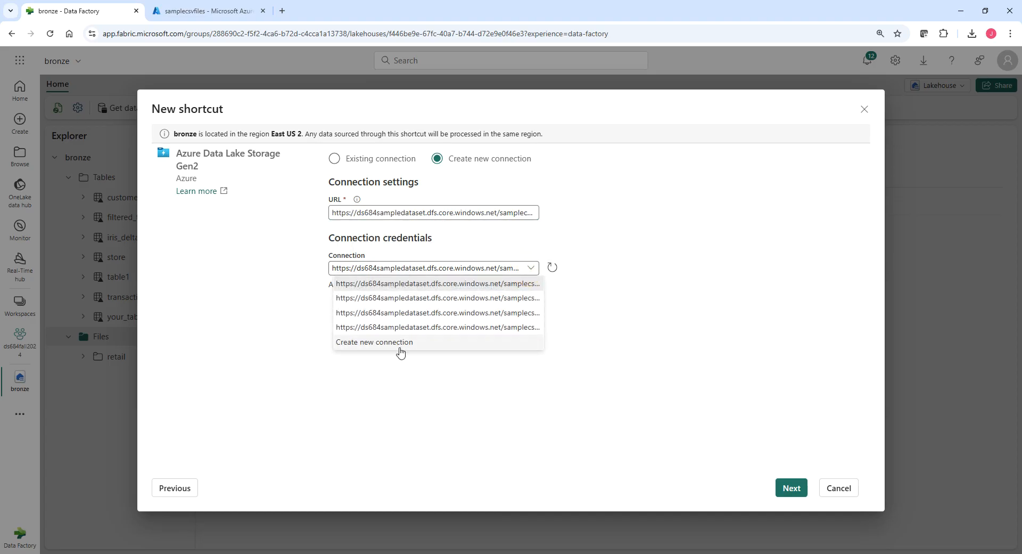
click(391, 344)
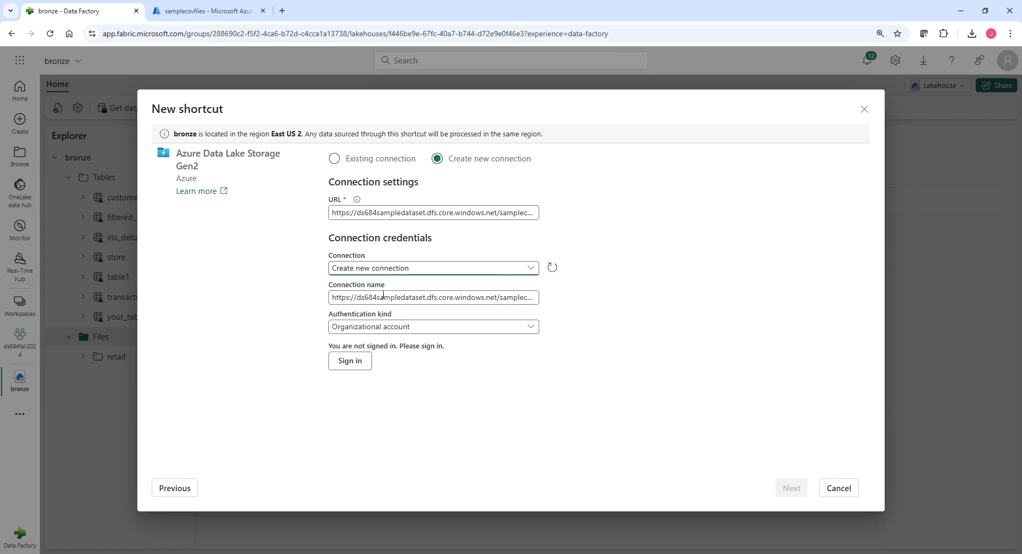
click(397, 327)
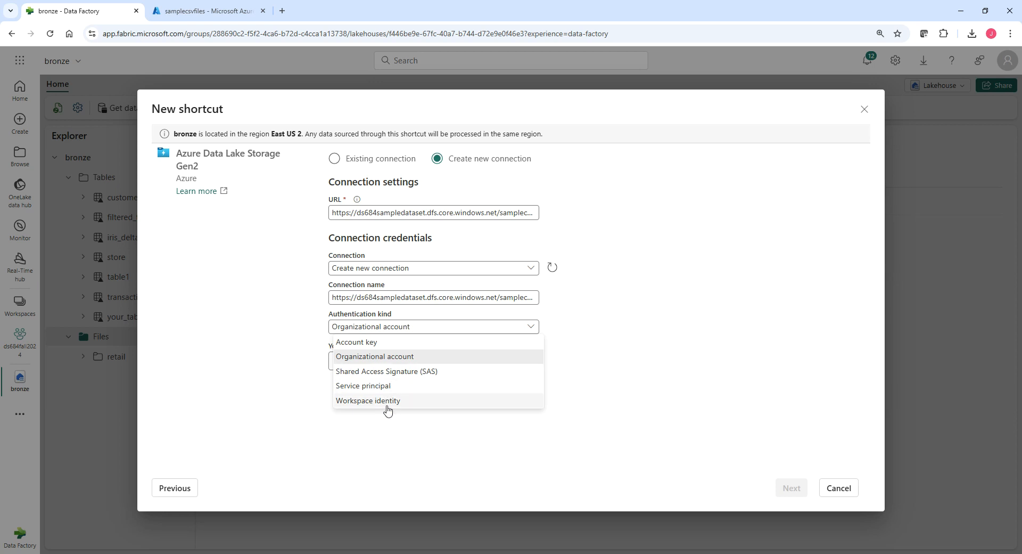
click(374, 343)
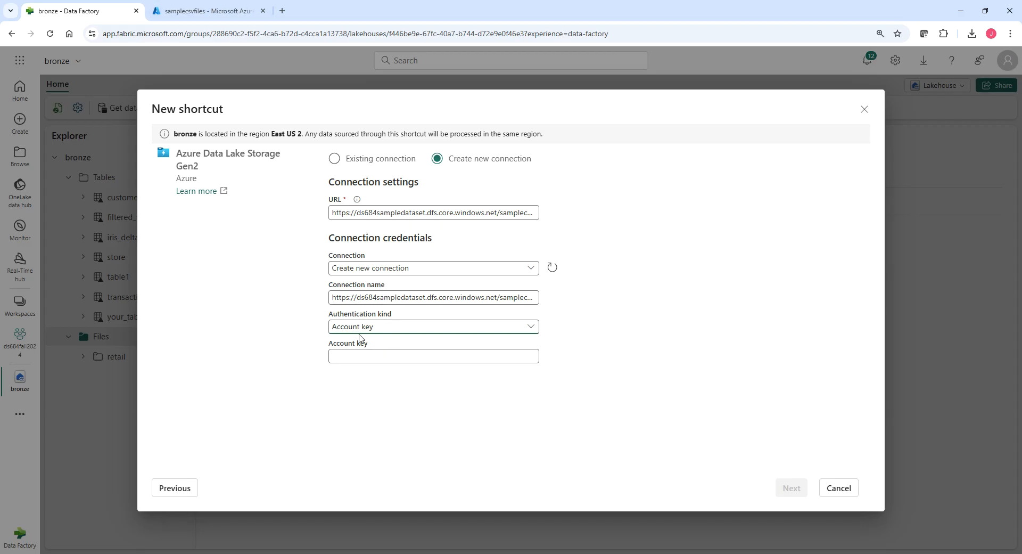
click(366, 327)
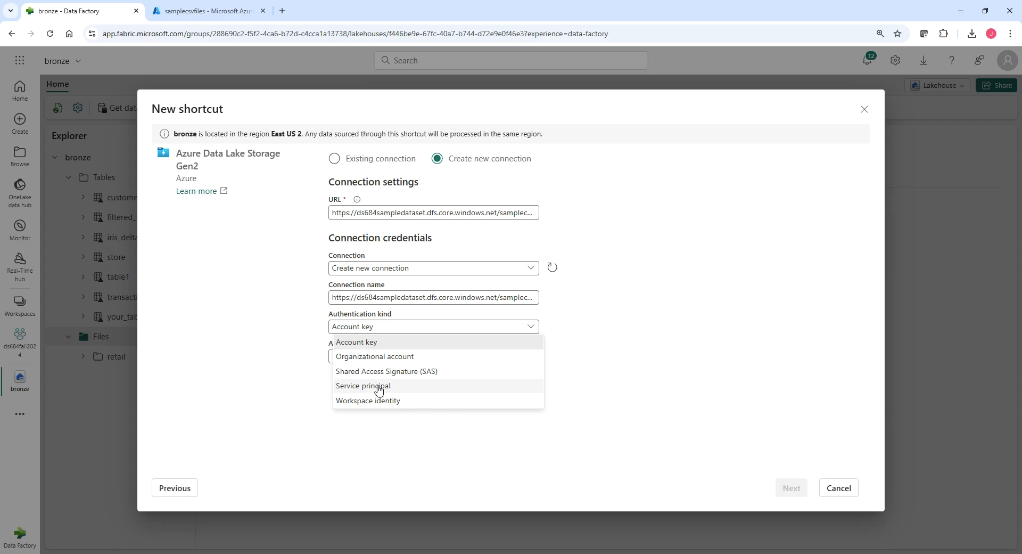
click(704, 322)
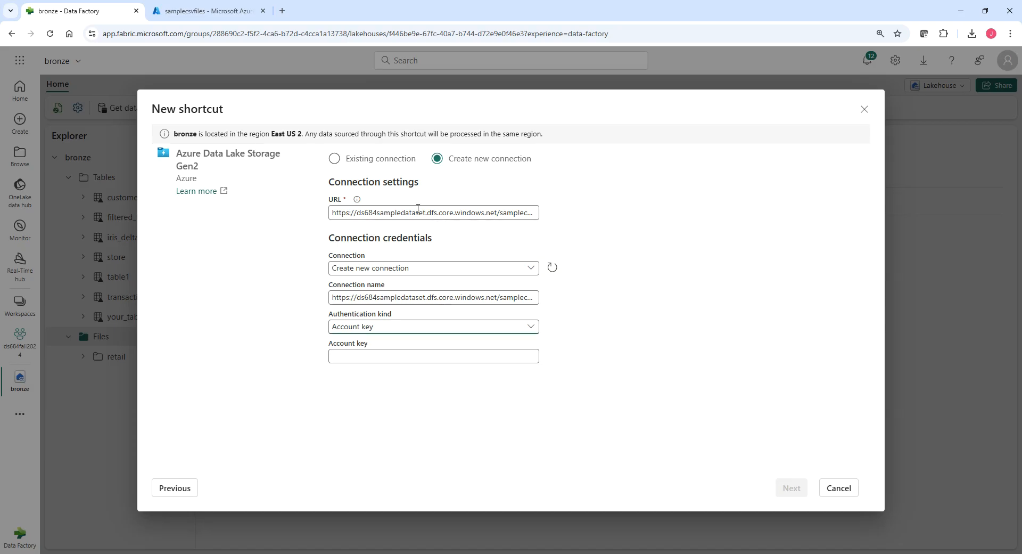
Use the first existing ds684sampledataset.dfs.core.windows.net connection instead and proceed to the directory selection.
click(335, 159)
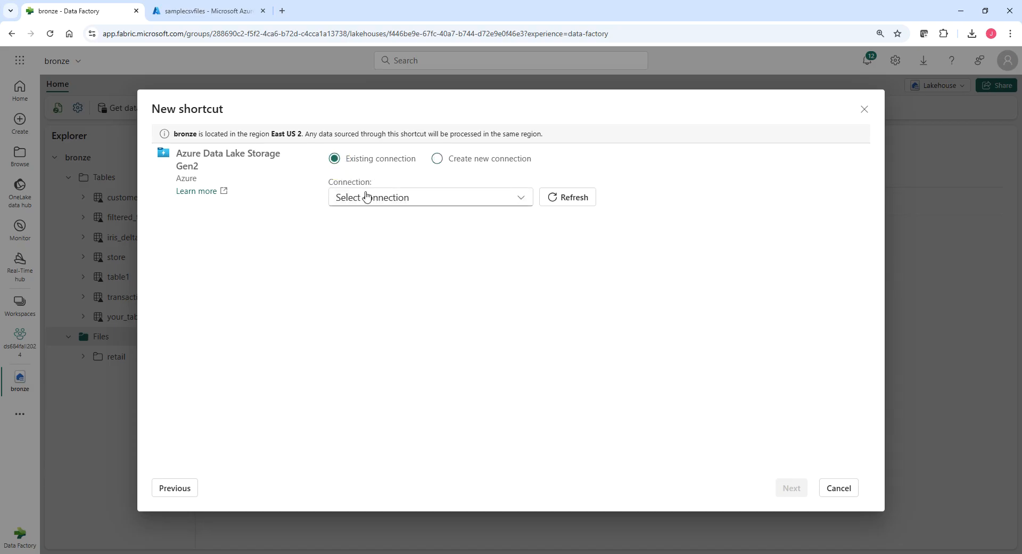
click(366, 196)
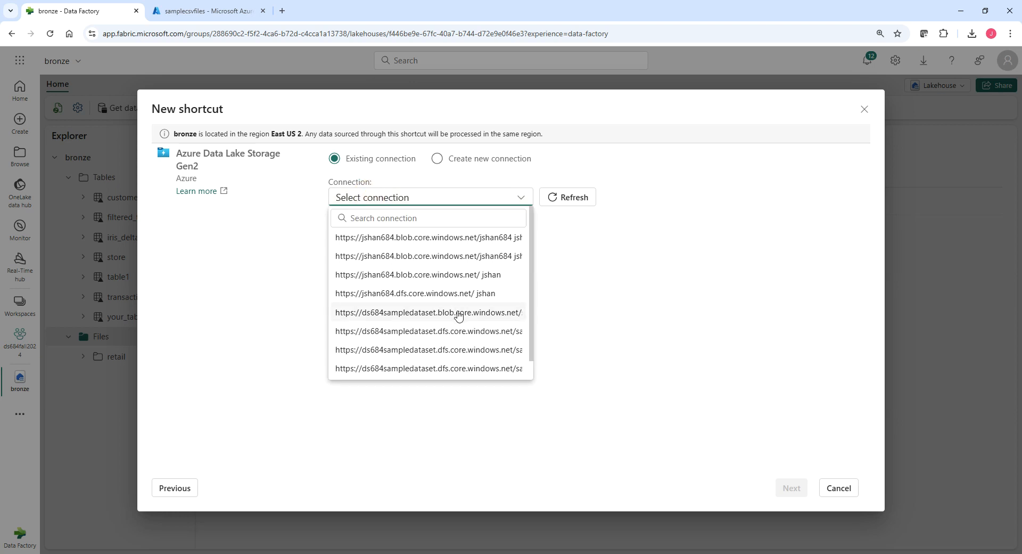
click(463, 331)
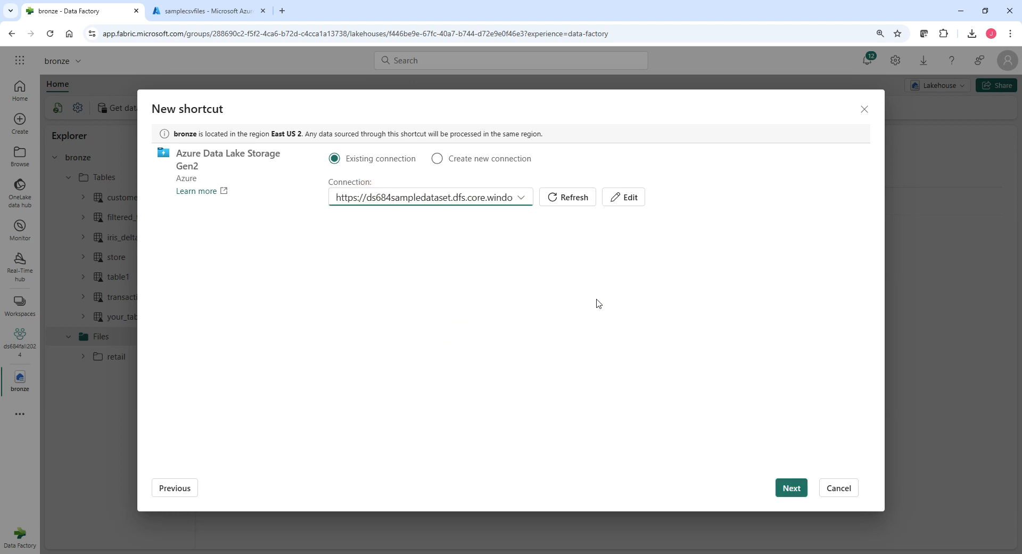
click(792, 487)
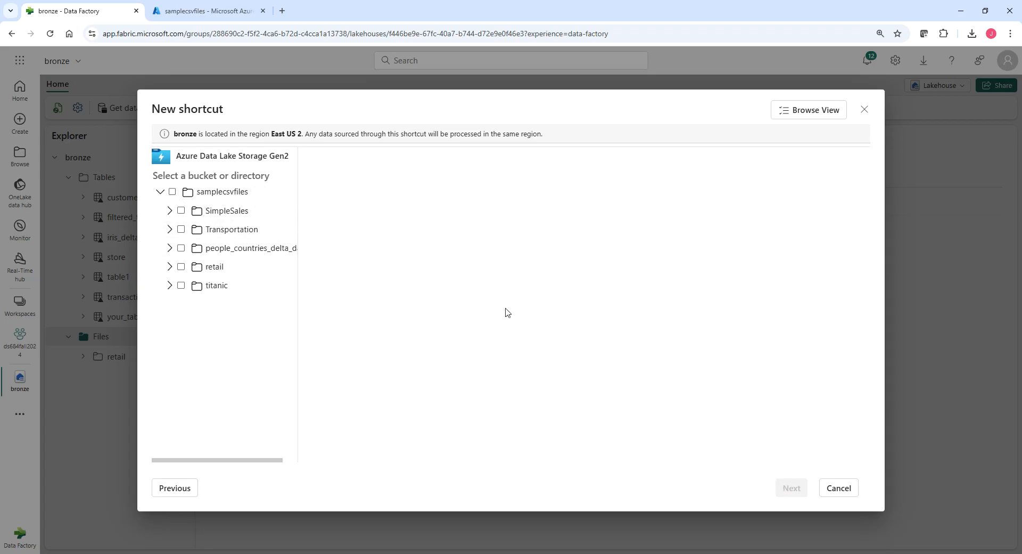
Select the titanic folder in samplecsvfiles as the source and create its shortcut in the lakehouse's Files.
click(181, 285)
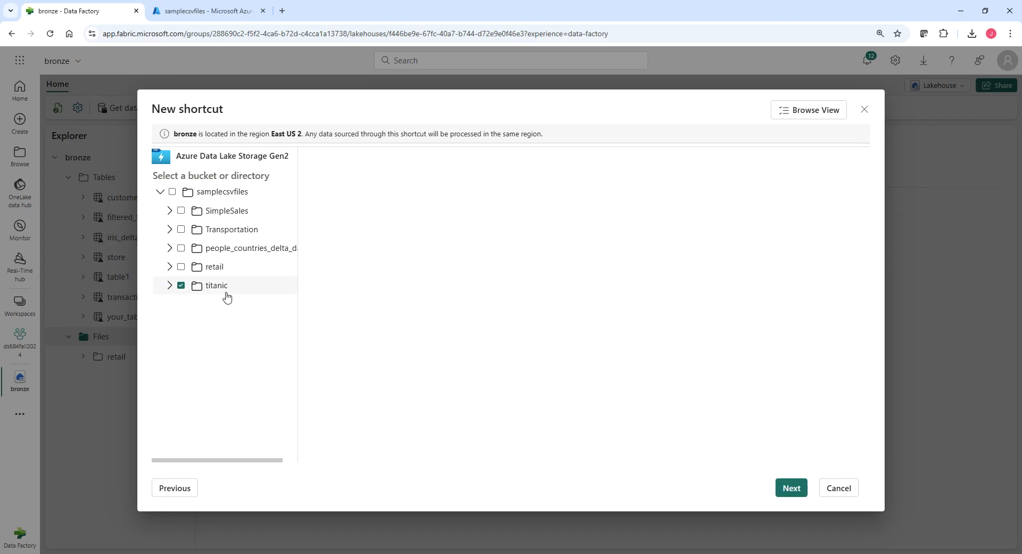
click(791, 487)
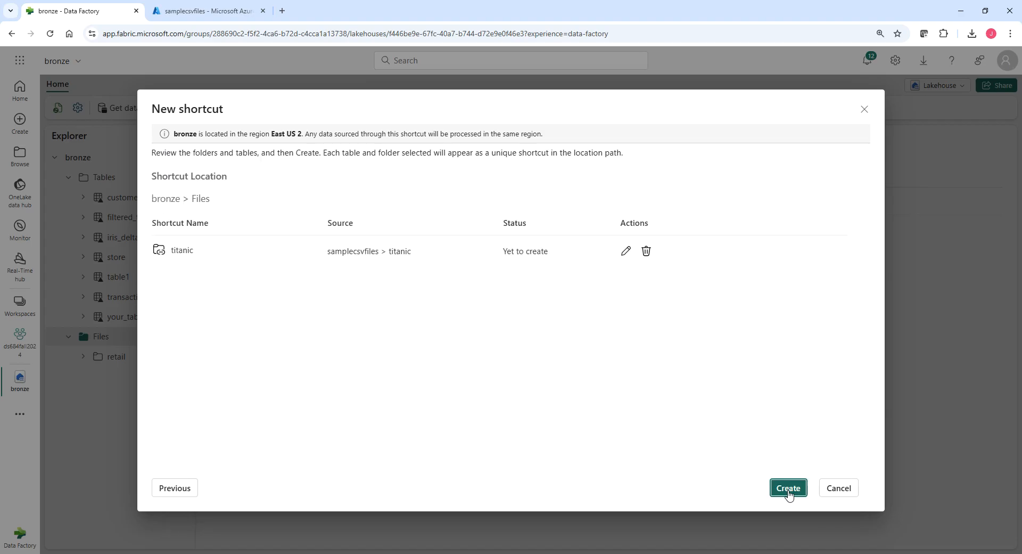
click(789, 488)
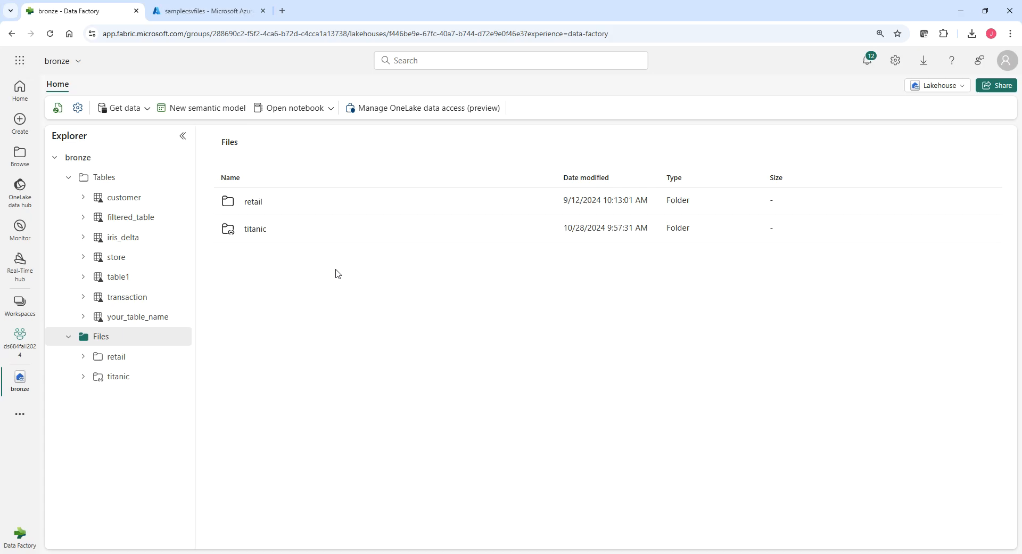
View the titanic shortcut's contents, try to preview titanic.parquet, and return to the folder listing.
click(119, 378)
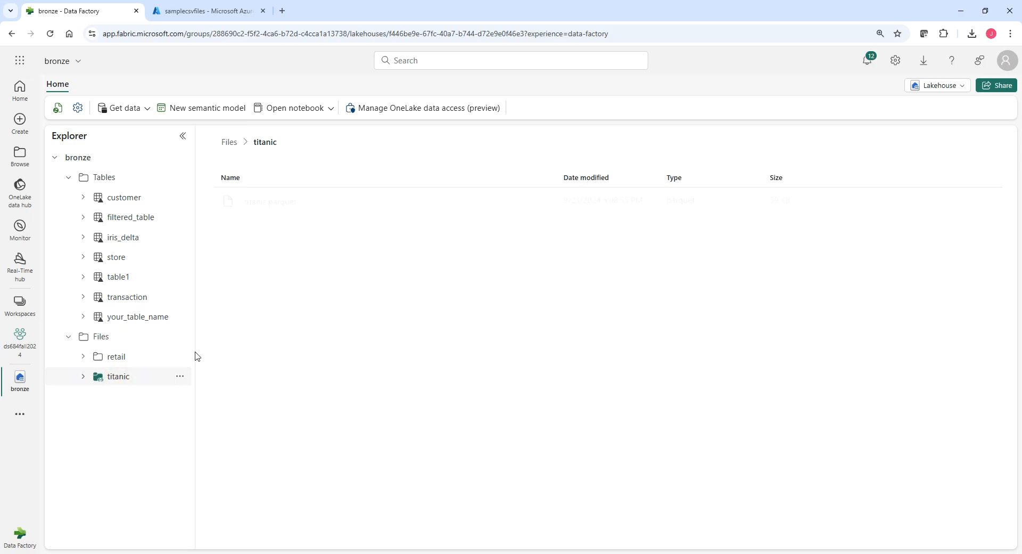
click(267, 205)
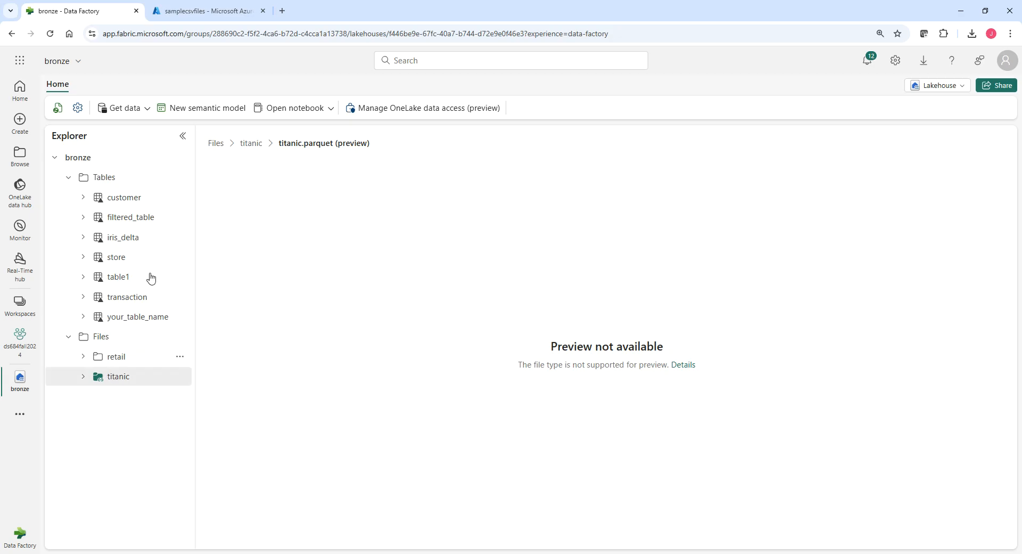
click(255, 148)
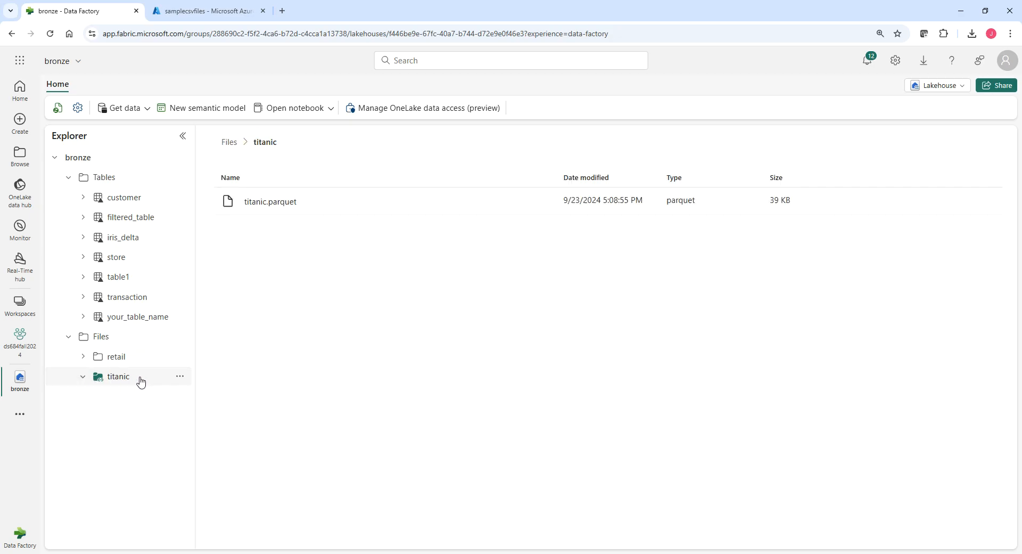
Start another Files shortcut from Azure Data Lake Storage Gen2, using the first existing ds684sampledataset.dfs.core.windows.net connection.
click(184, 337)
click(212, 346)
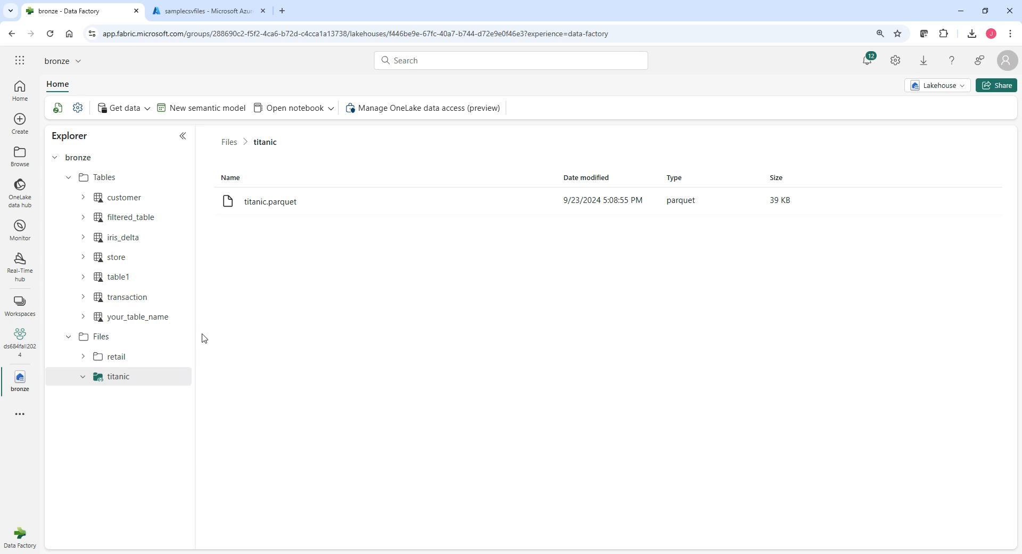
click(181, 337)
click(196, 356)
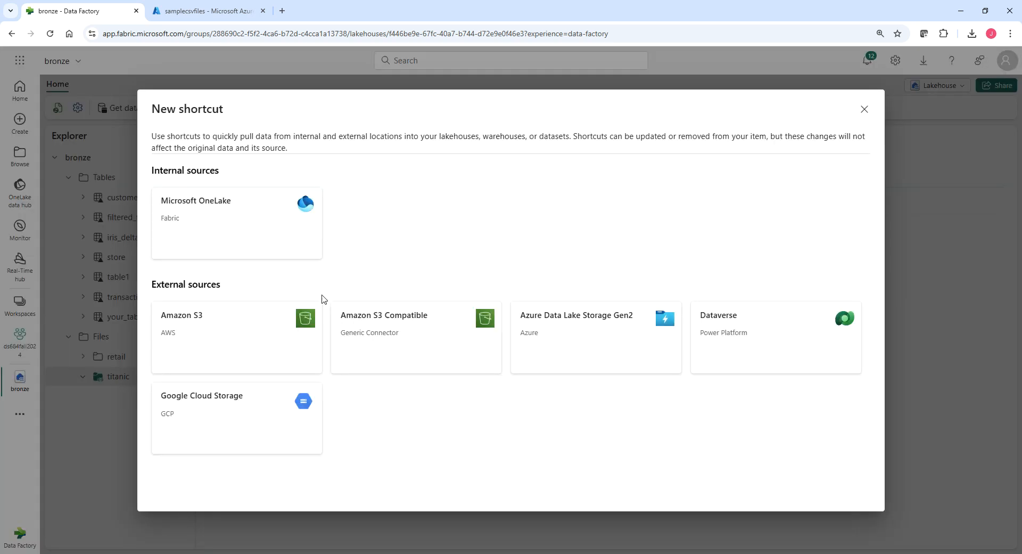
click(595, 333)
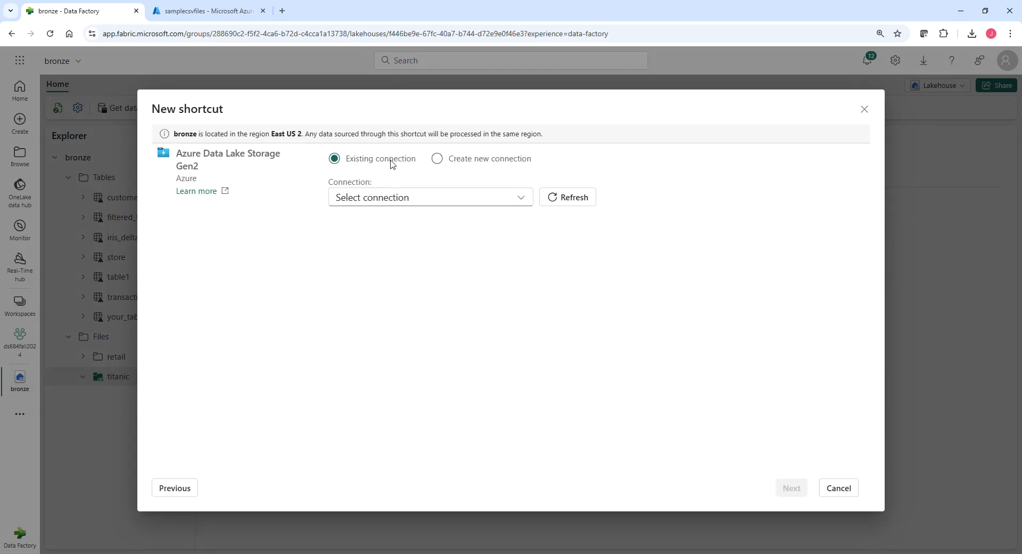
click(384, 203)
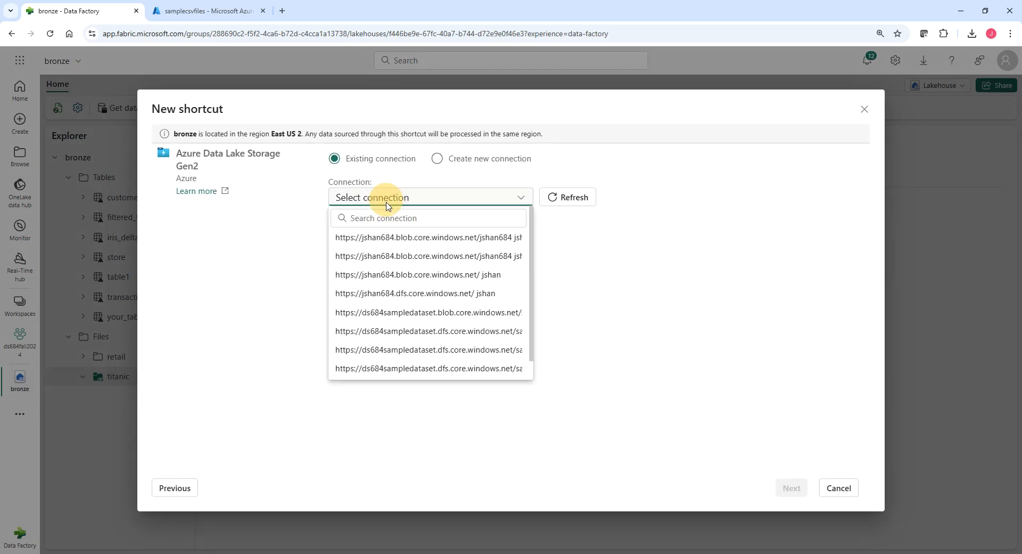
click(436, 329)
click(794, 487)
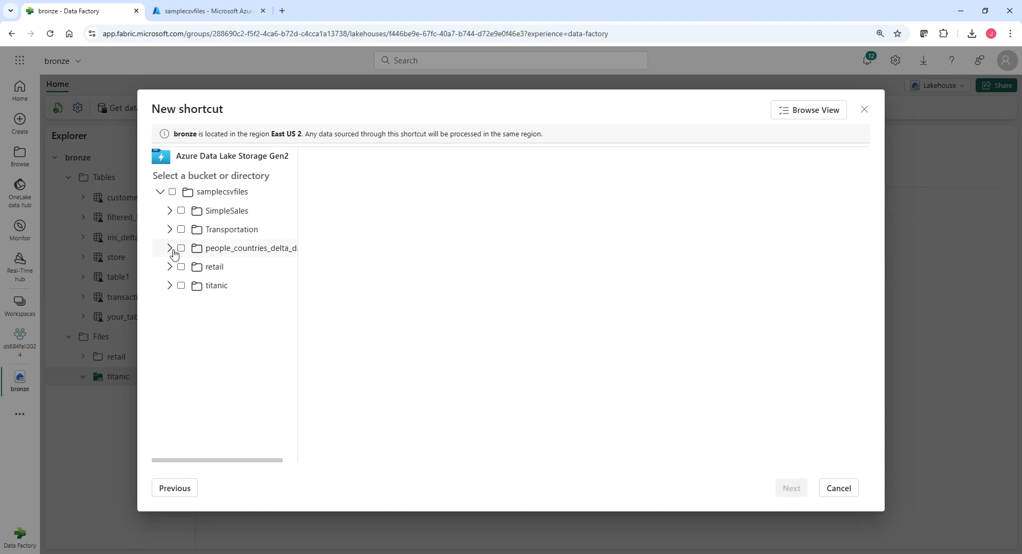
Look inside the people_countries_delta_dask folder, select retail as the shortcut source and list its files.
click(170, 249)
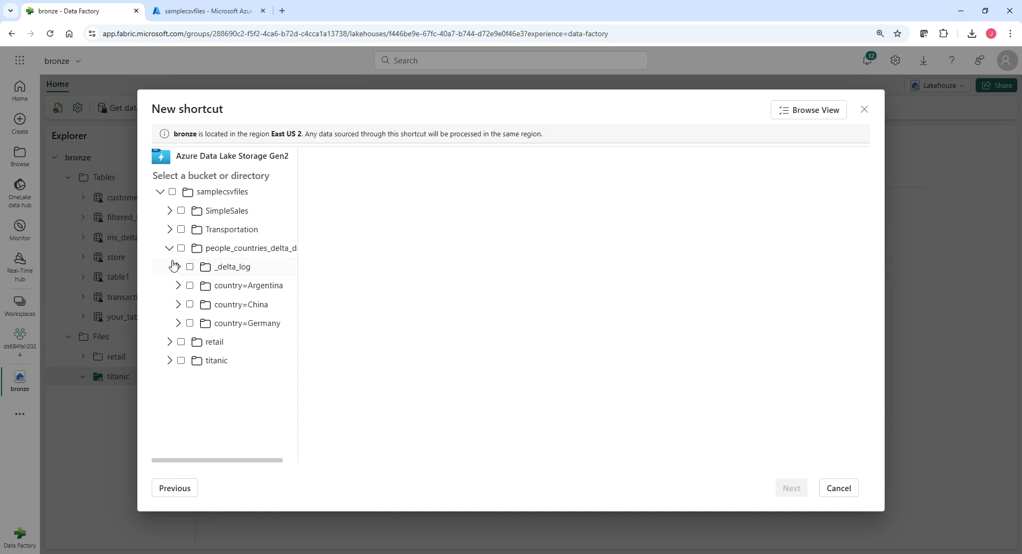
click(169, 248)
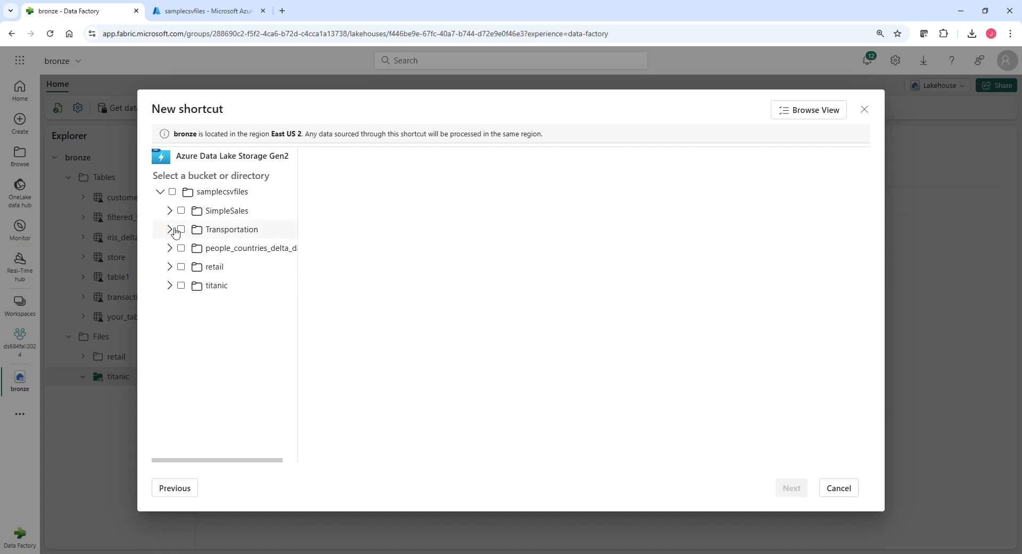
click(169, 266)
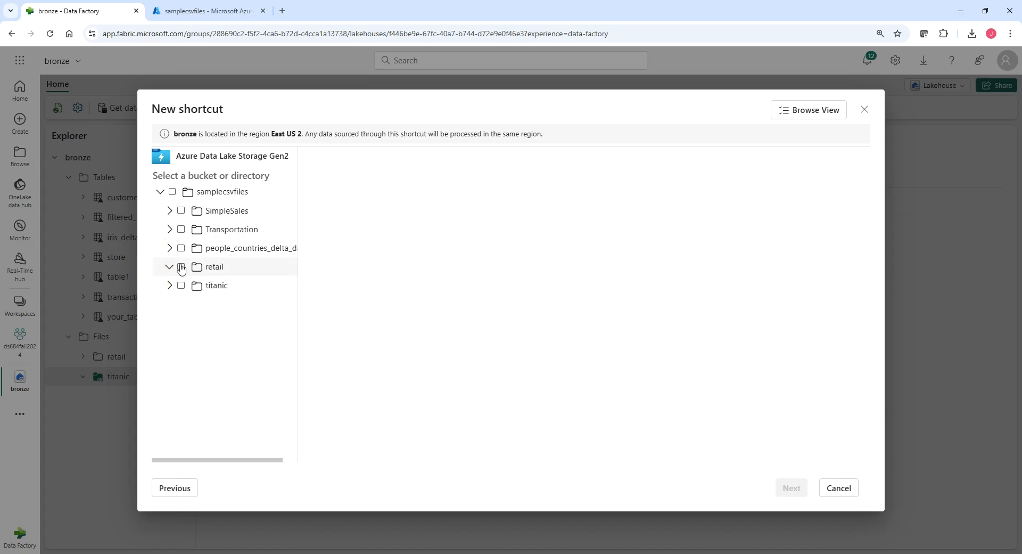
click(181, 266)
click(215, 268)
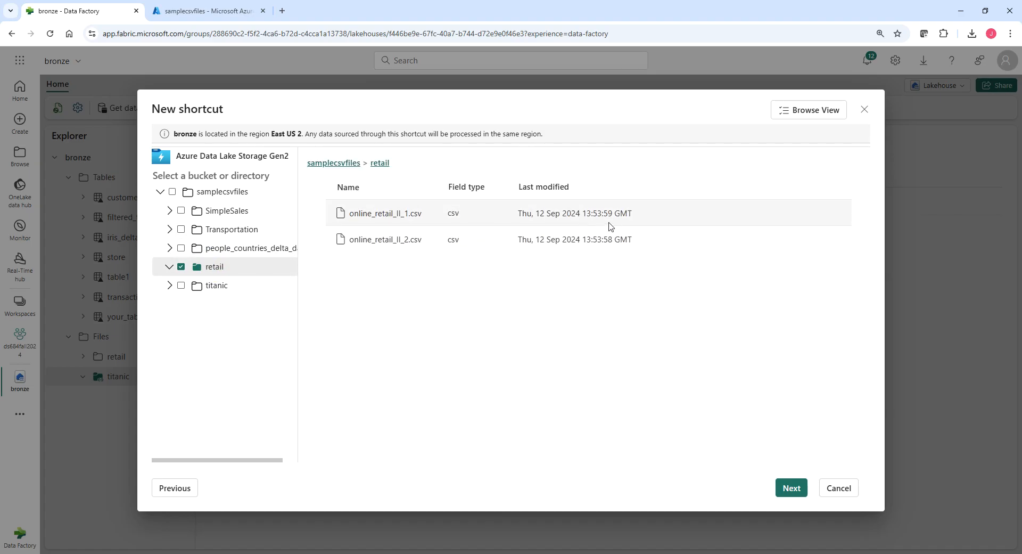
Make SimpleSales the only selected source folder instead of retail, view its files and create the shortcut.
click(181, 211)
click(181, 266)
click(222, 210)
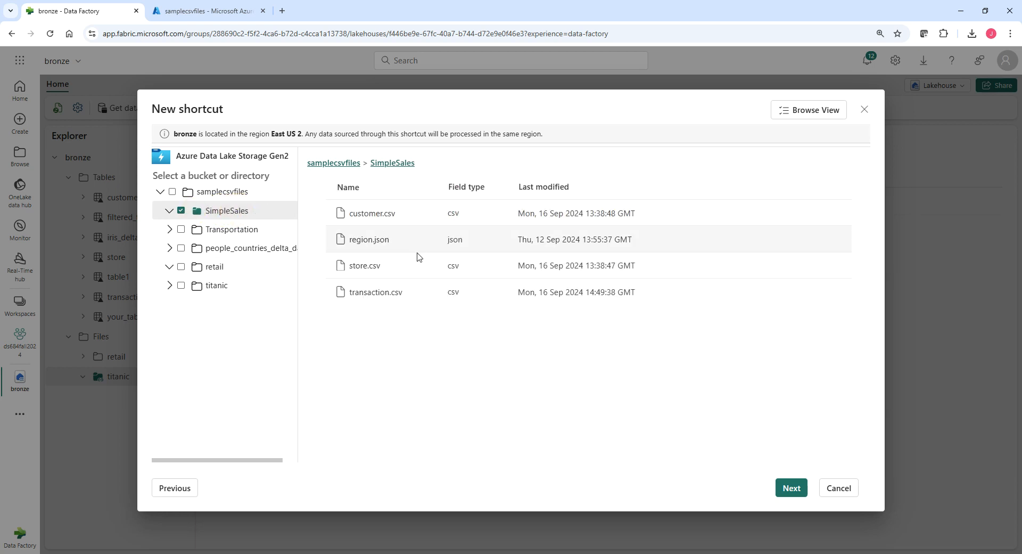
click(781, 492)
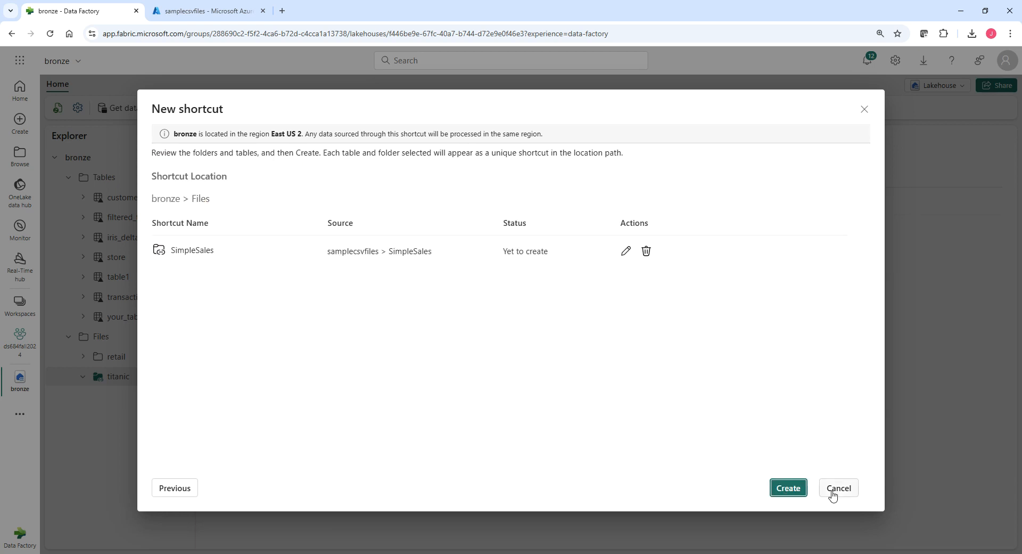
click(787, 488)
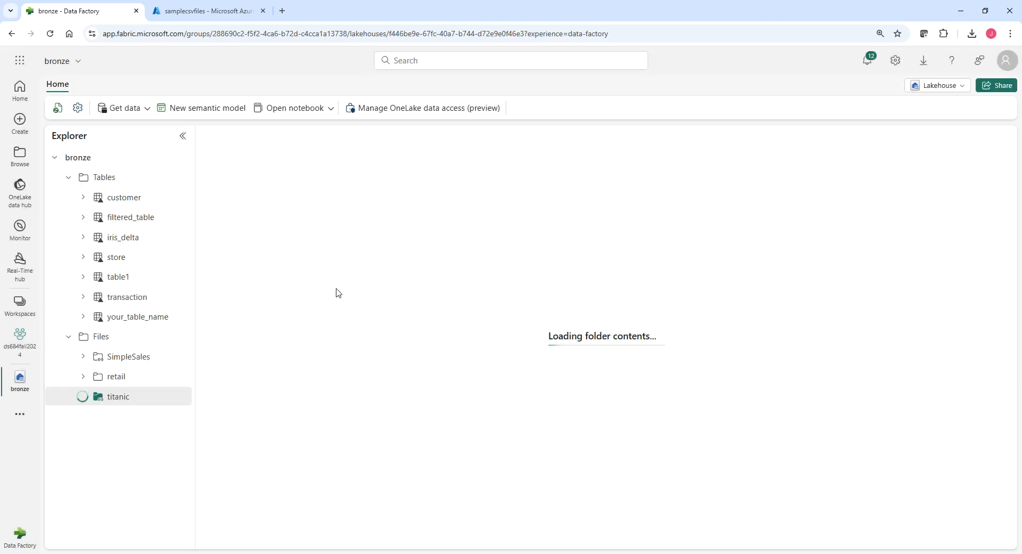
Preview customer.csv and region.json in the SimpleSales shortcut folder.
click(81, 359)
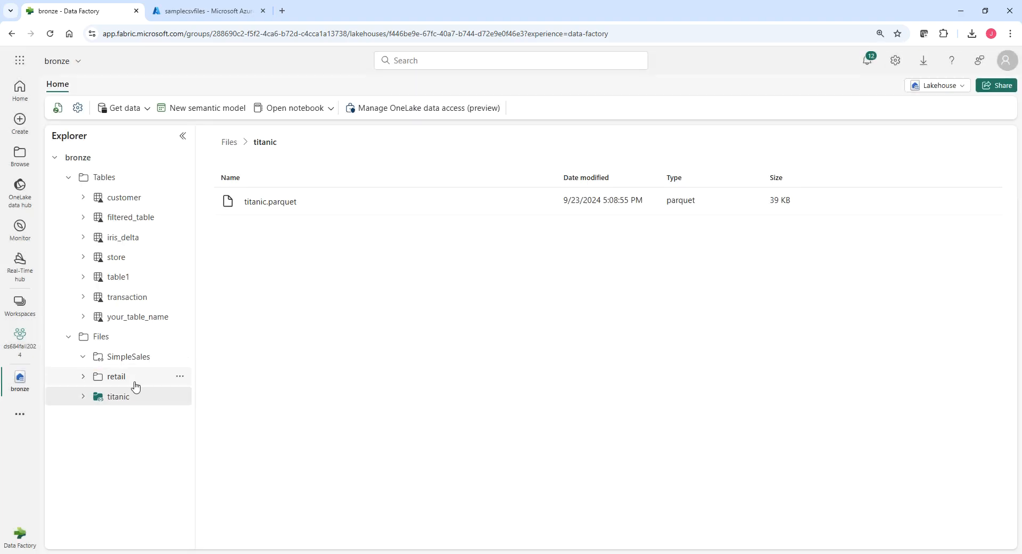
click(125, 357)
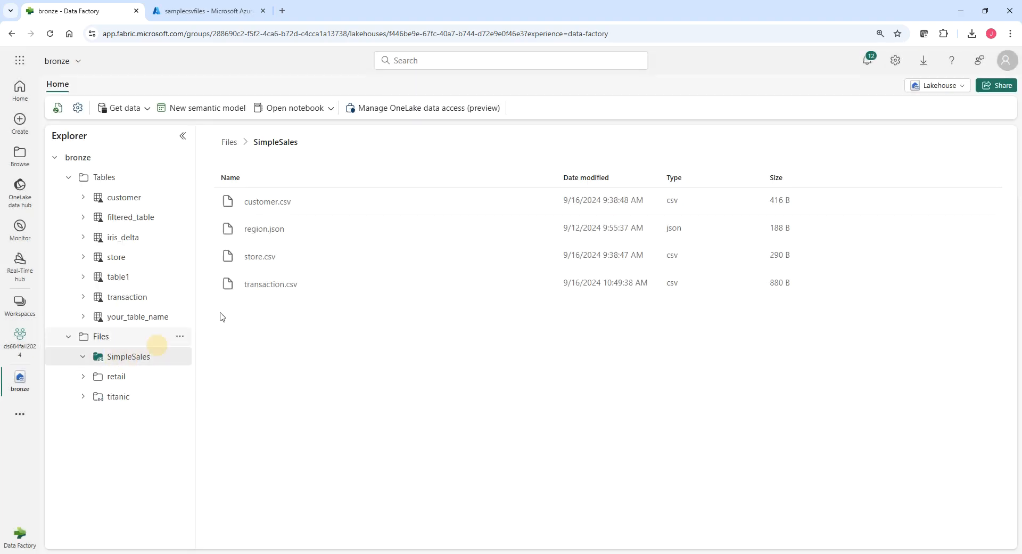
click(278, 208)
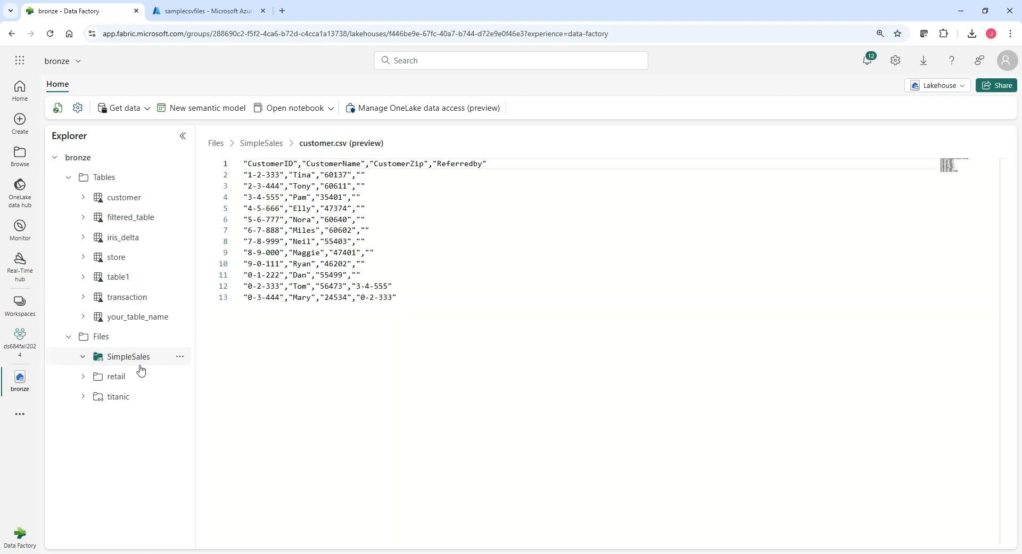
click(123, 357)
click(247, 234)
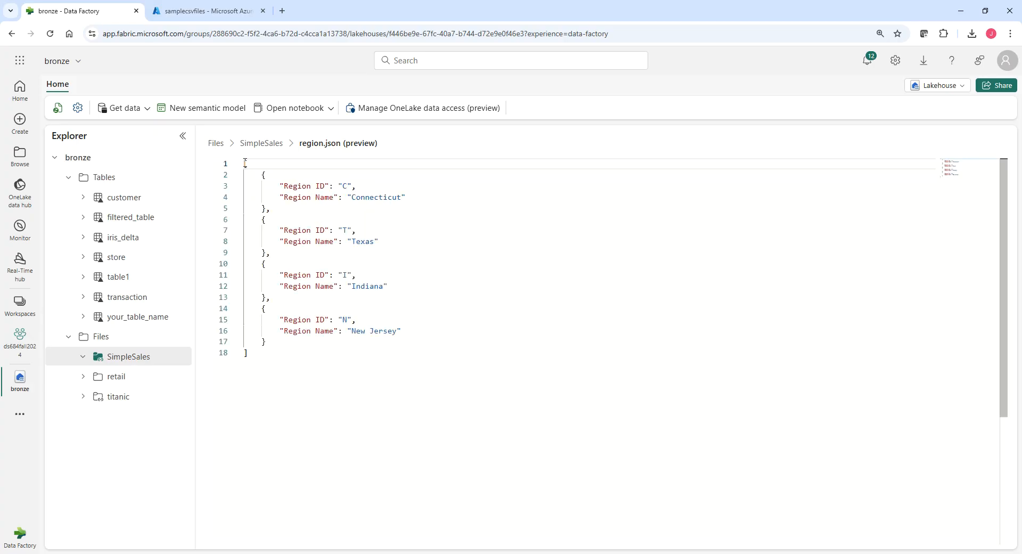
click(260, 356)
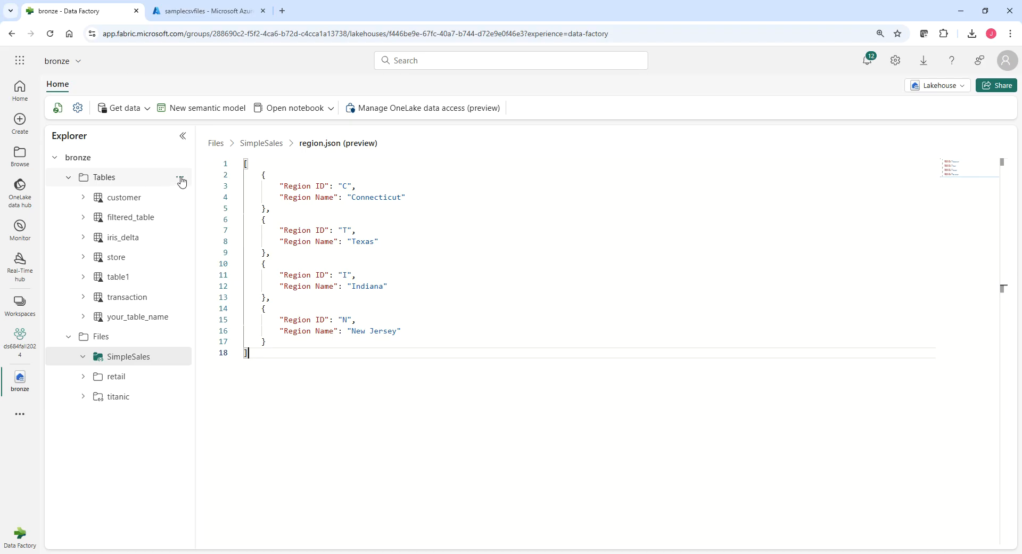
Switch to the Azure portal and view the contents of the people_countries_delta_dask folder in the samplecsvfiles container.
click(216, 11)
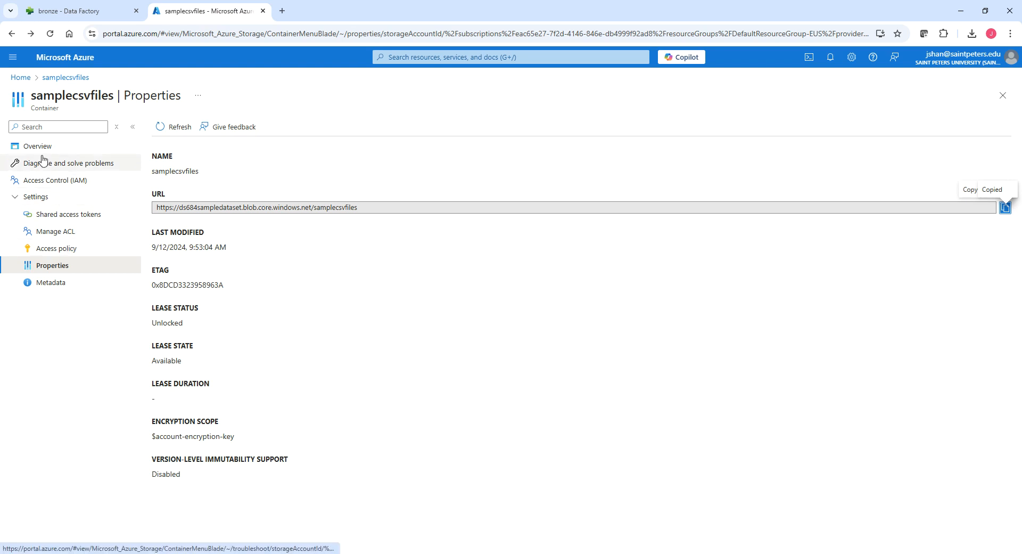
click(40, 147)
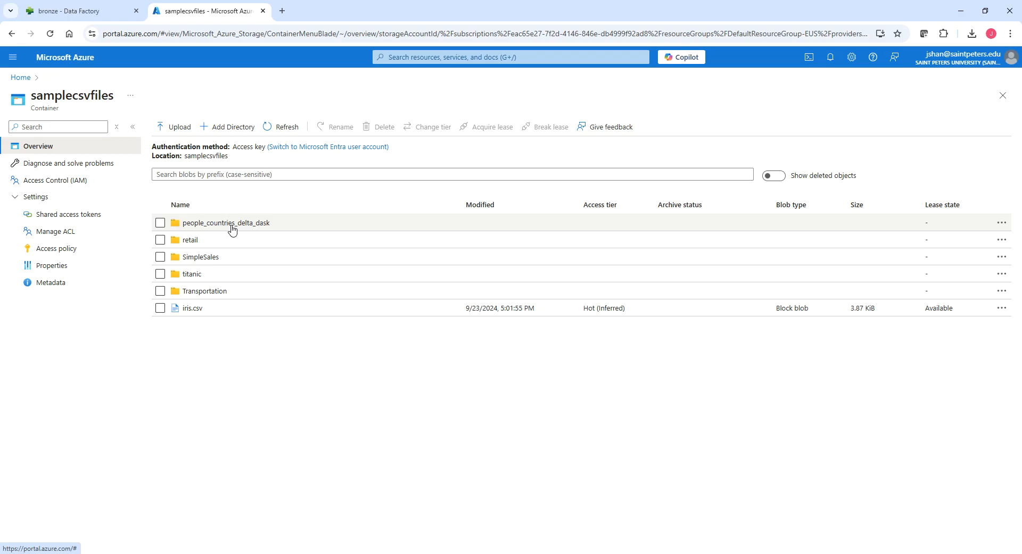
click(231, 227)
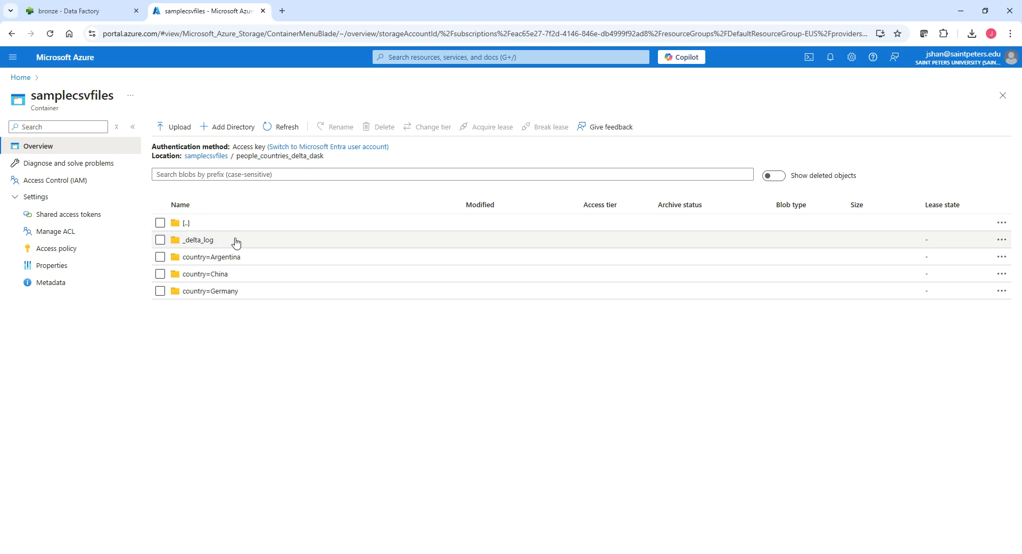
Return to the Fabric lakehouse and start a Tables shortcut from Azure Data Lake Storage Gen2 with the first existing ds684sampledataset.dfs.core.windows.net connection.
click(96, 15)
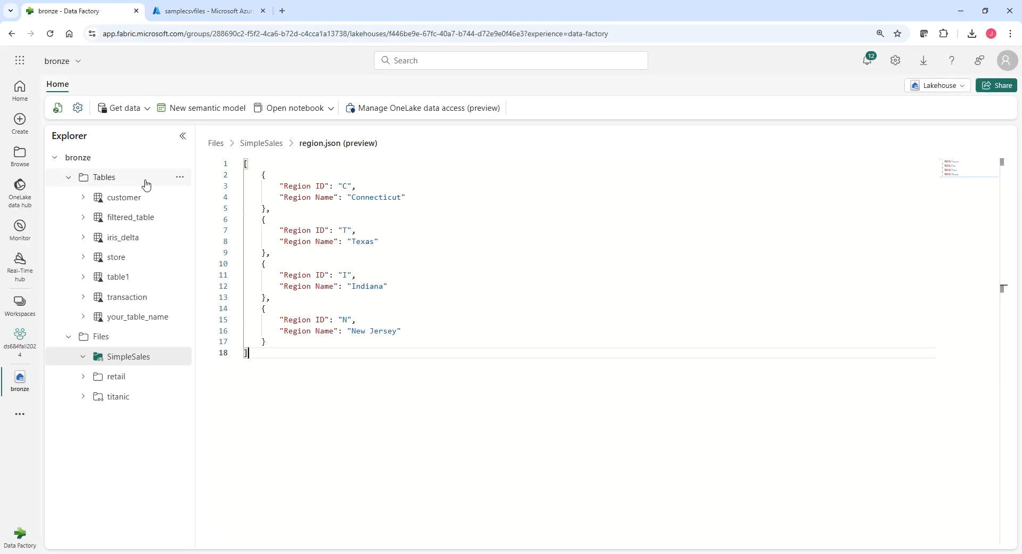
click(180, 178)
click(181, 178)
click(180, 178)
click(208, 200)
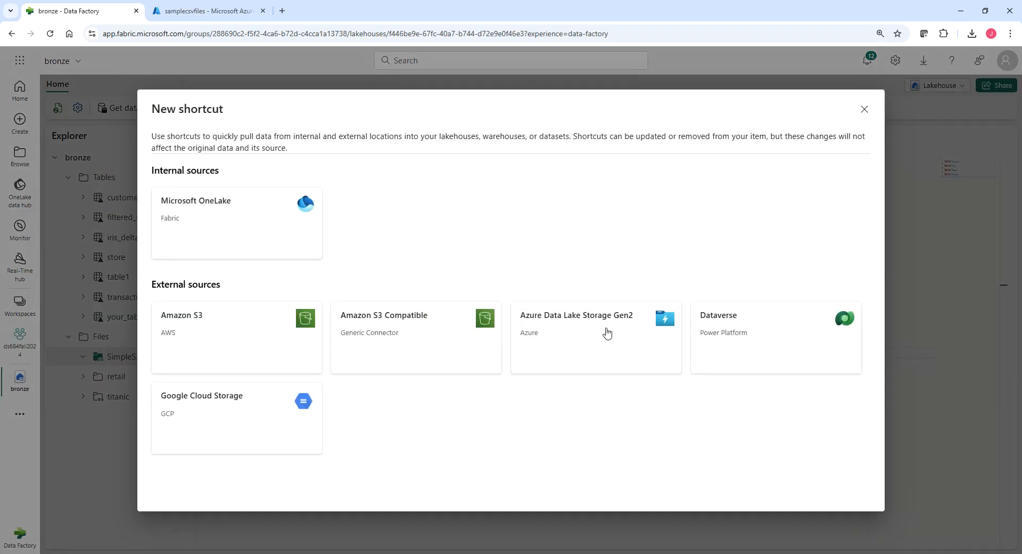
click(607, 333)
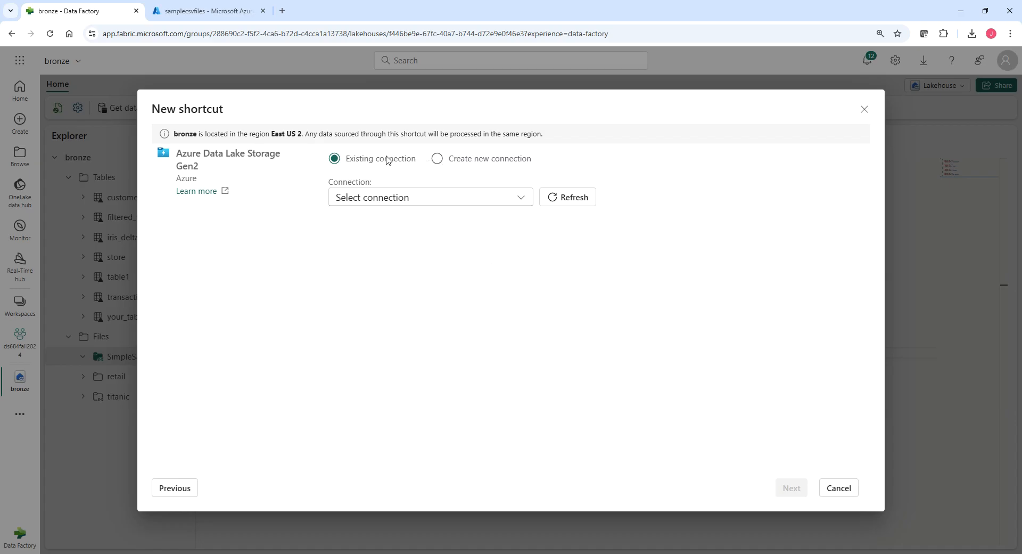
click(436, 198)
click(475, 331)
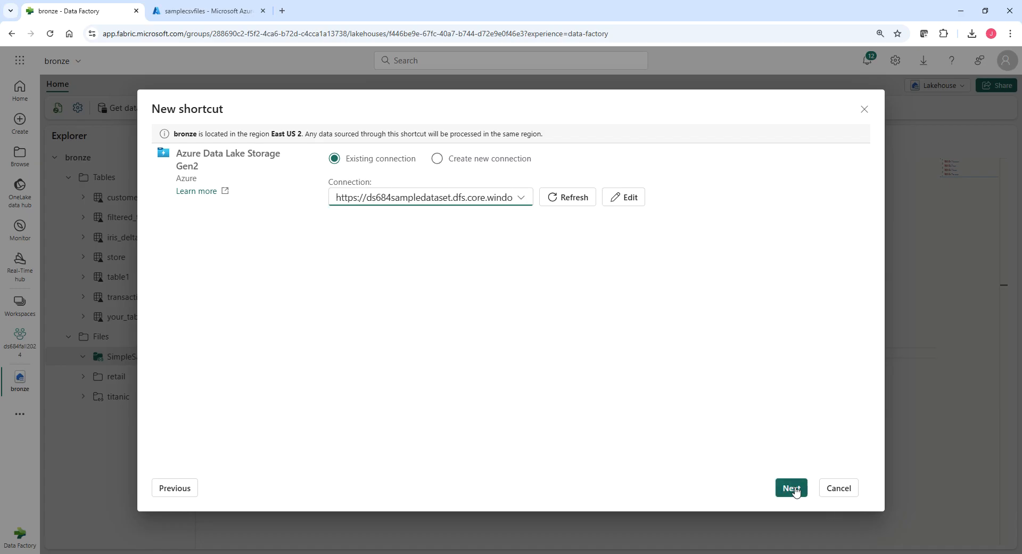
click(792, 488)
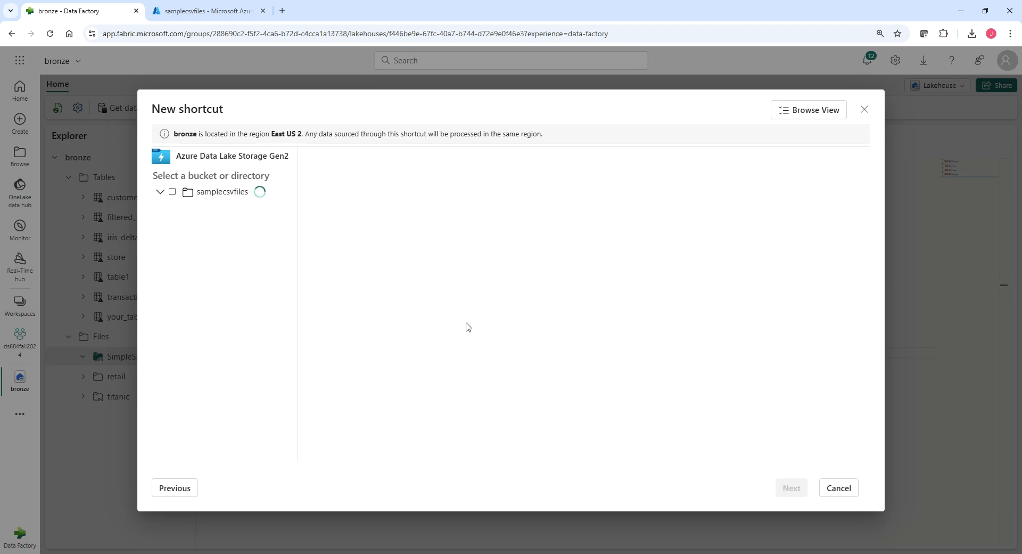
Create the Tables shortcut from the people_countries_delta_dask folder and open the new table's preview.
click(182, 249)
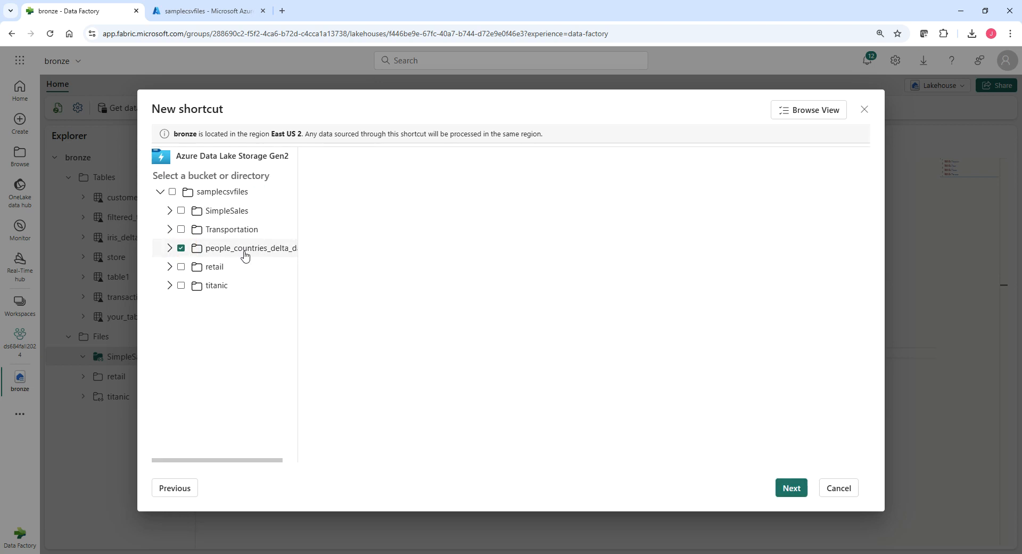
click(788, 486)
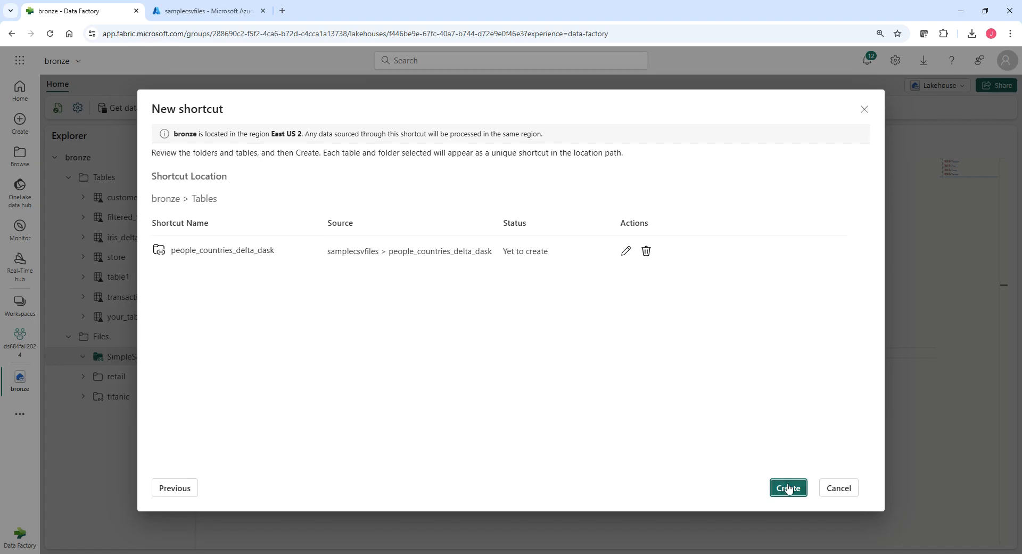
click(789, 488)
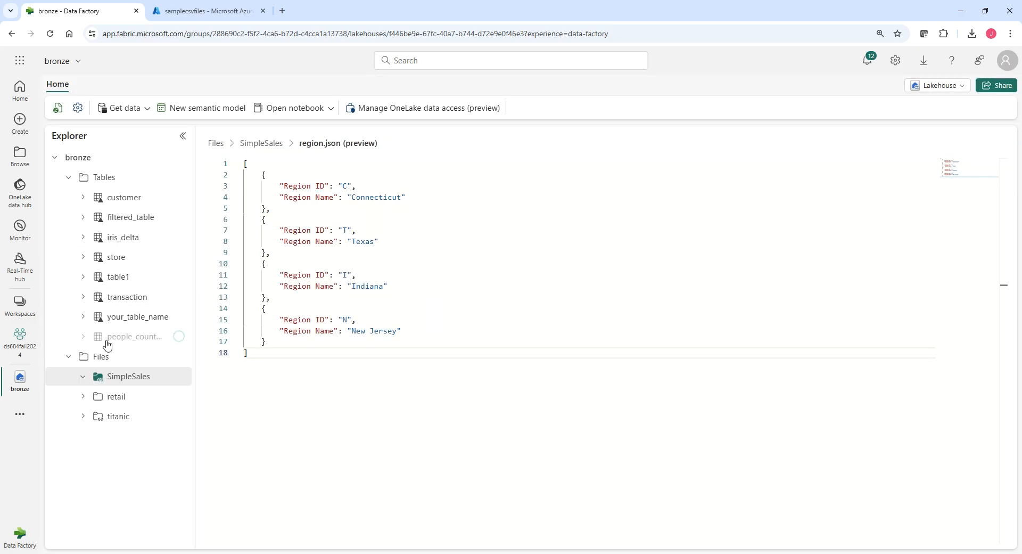
click(124, 258)
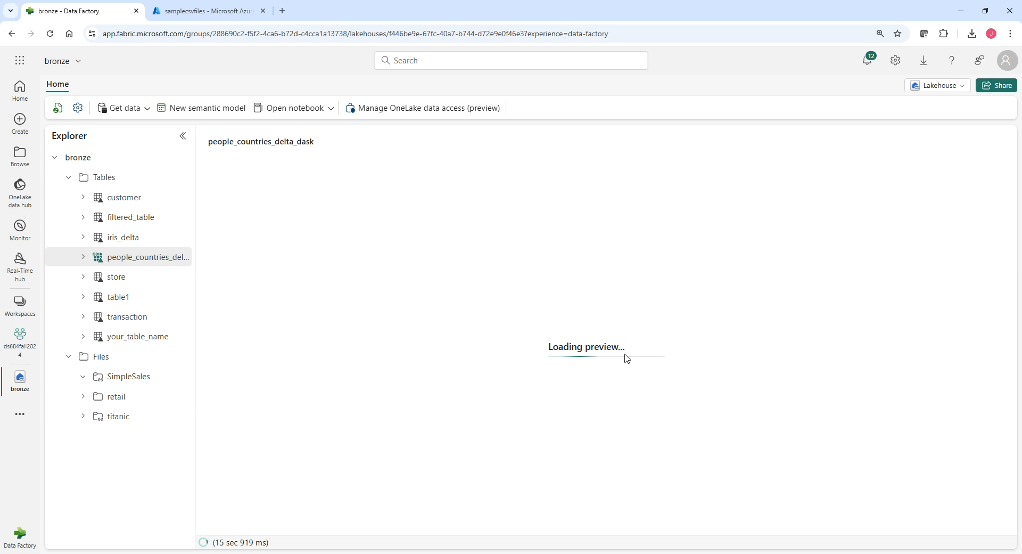
Start another Tables shortcut from Azure Data Lake Storage Gen2 using the first existing ds684sampledataset.dfs.core.windows.net connection.
click(181, 178)
click(207, 197)
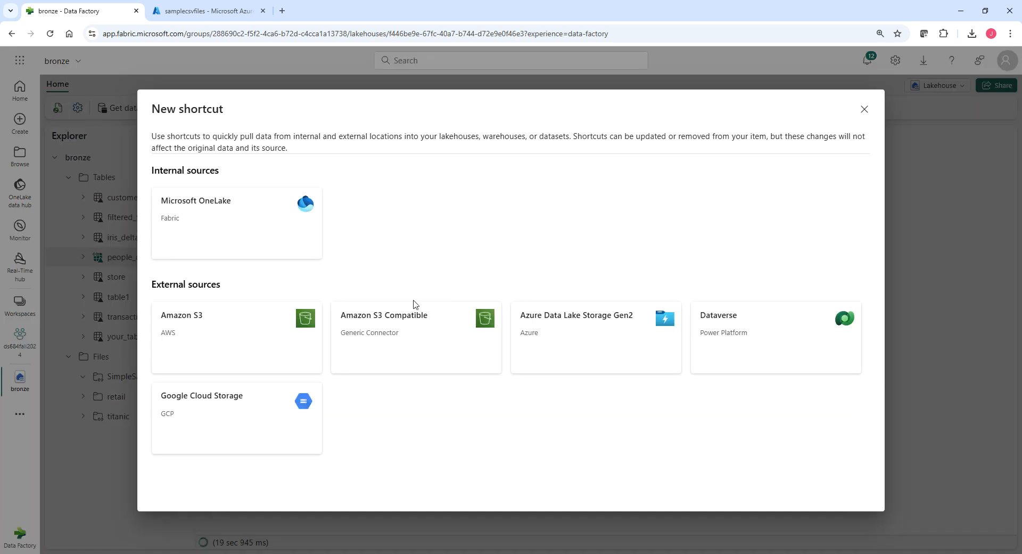
click(599, 343)
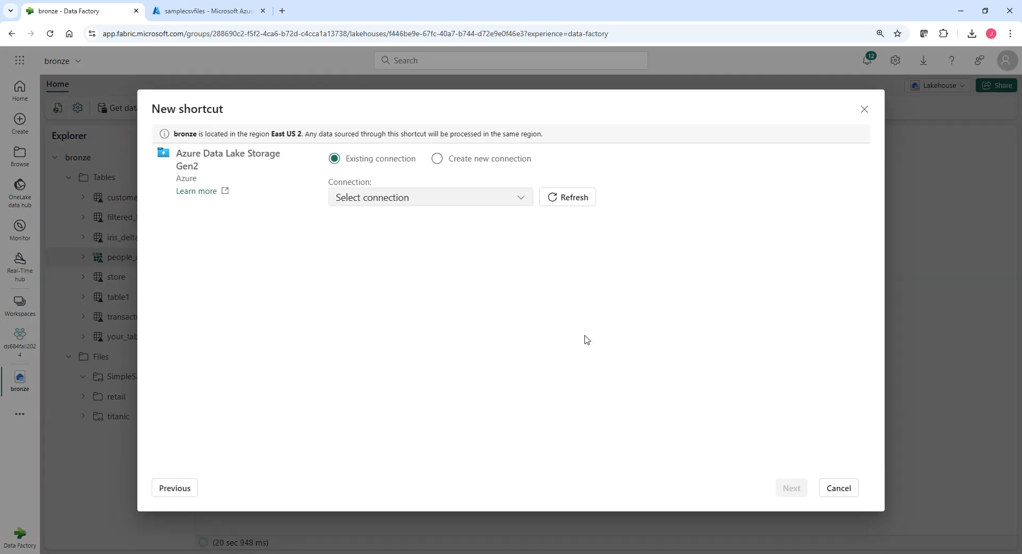
click(388, 198)
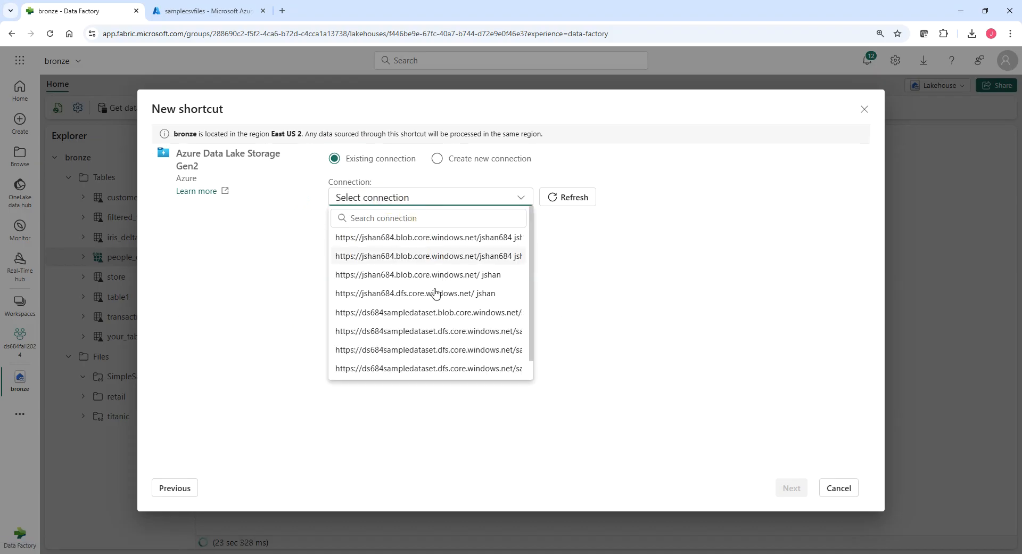
click(440, 333)
click(782, 490)
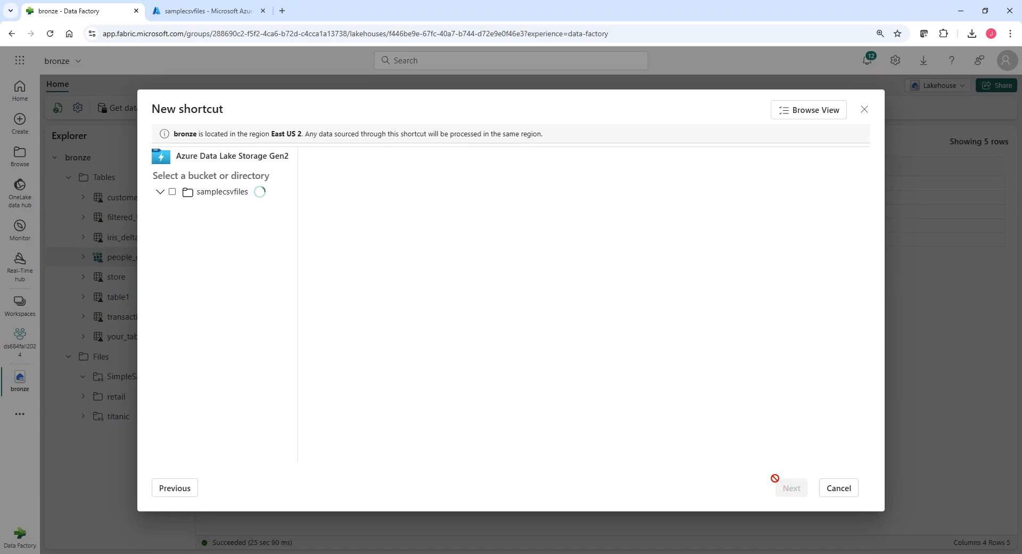
Create the Tables shortcut from the SimpleSales folder in the samplecsvfiles container.
click(169, 211)
click(181, 210)
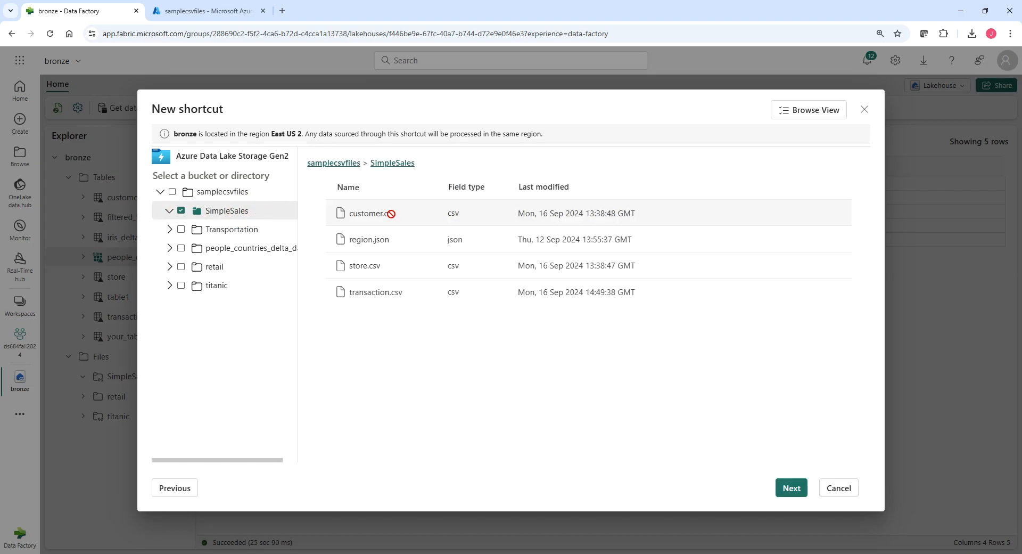
click(382, 215)
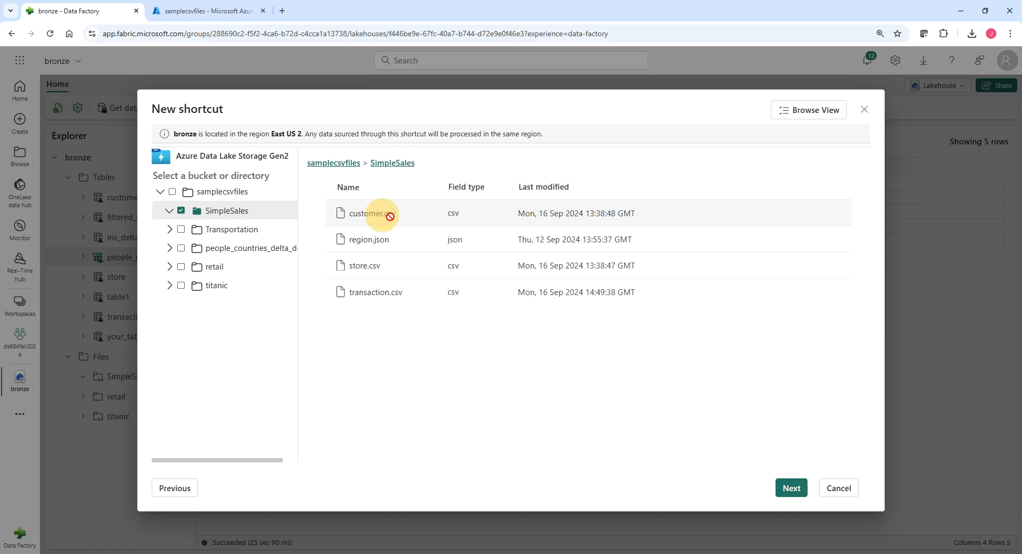
click(791, 489)
click(787, 487)
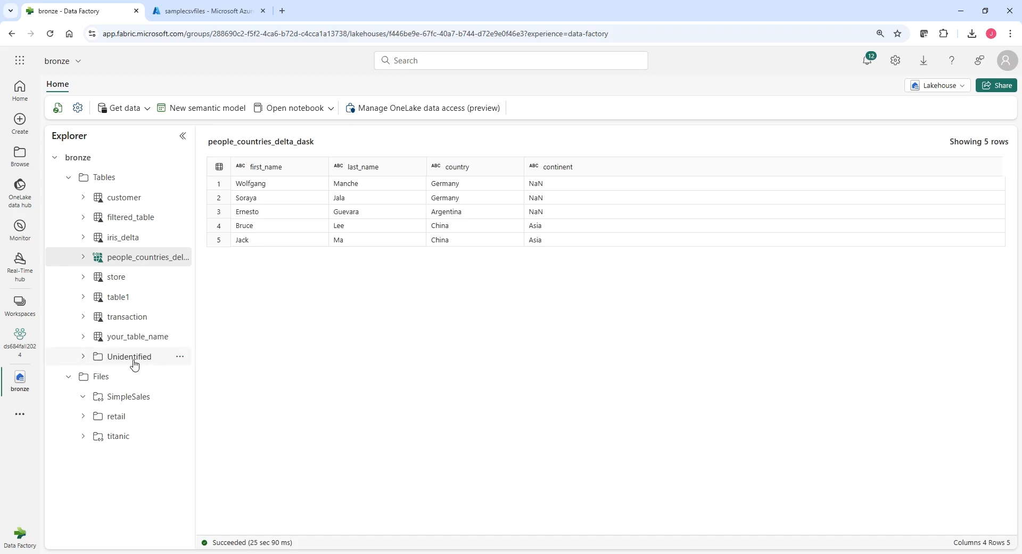
Examine the Unidentified folder under Tables, including the SimpleSales shortcut's files and the folder's available actions.
click(83, 358)
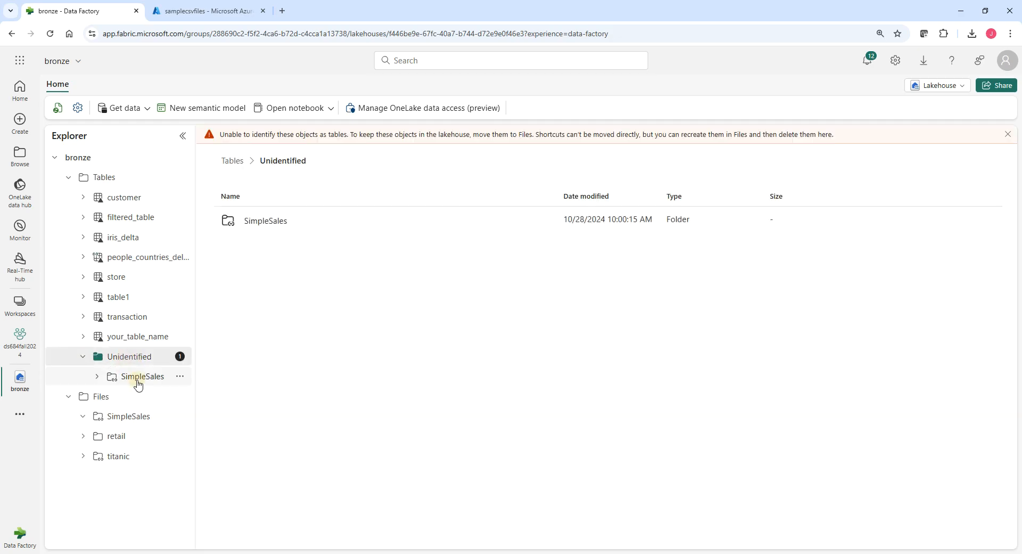
click(137, 383)
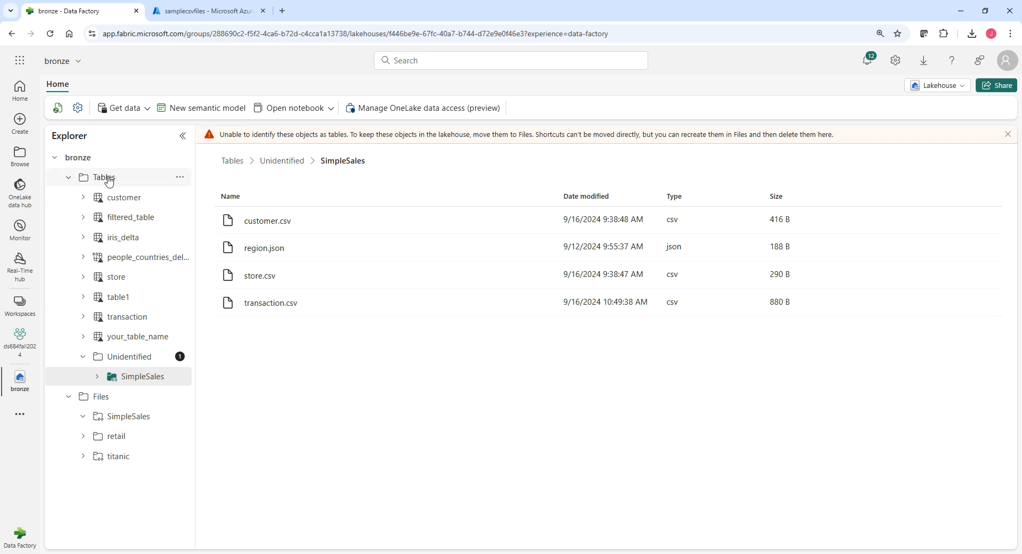
click(83, 356)
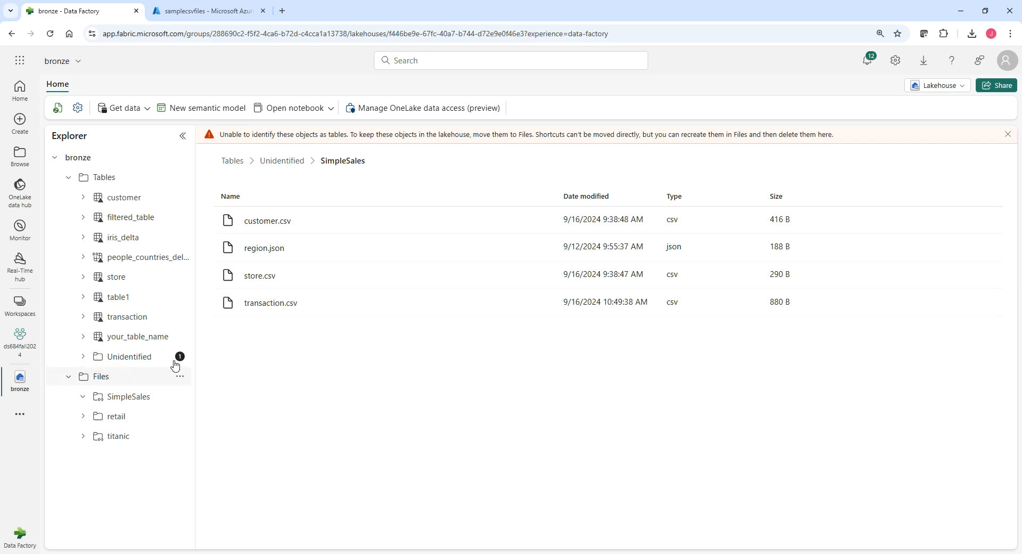
click(180, 356)
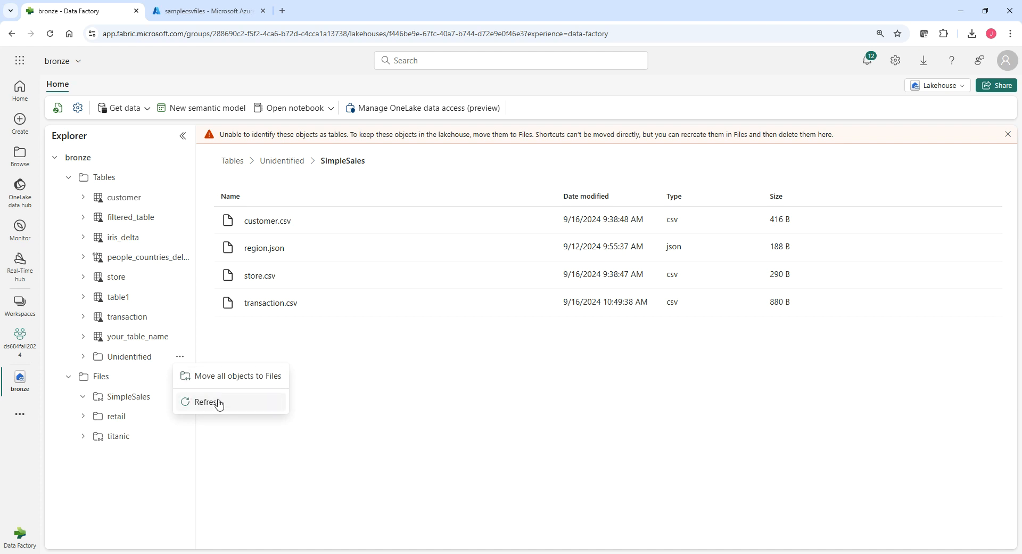
click(130, 357)
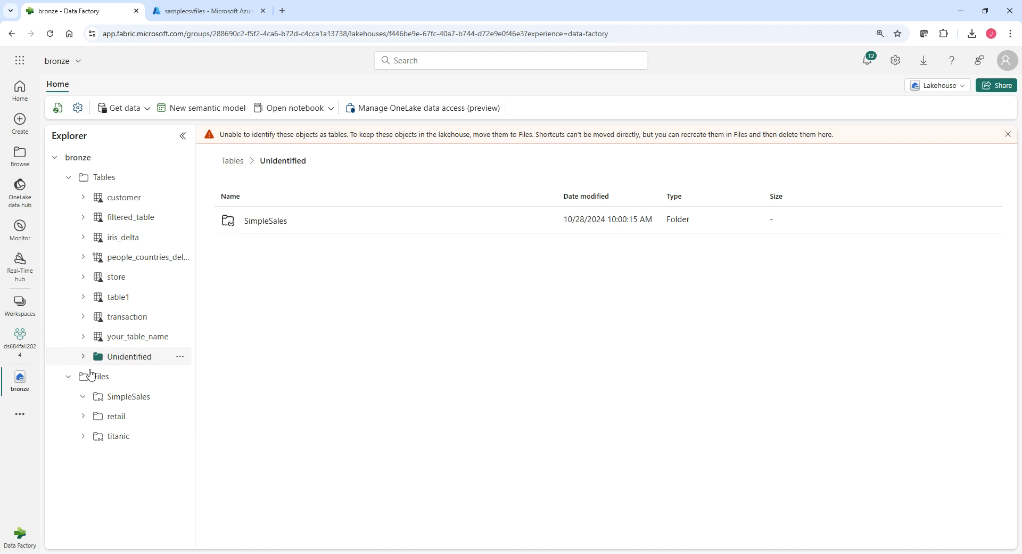
Delete the SimpleSales shortcut from the Unidentified folder under Tables and confirm the removal.
click(83, 356)
click(180, 376)
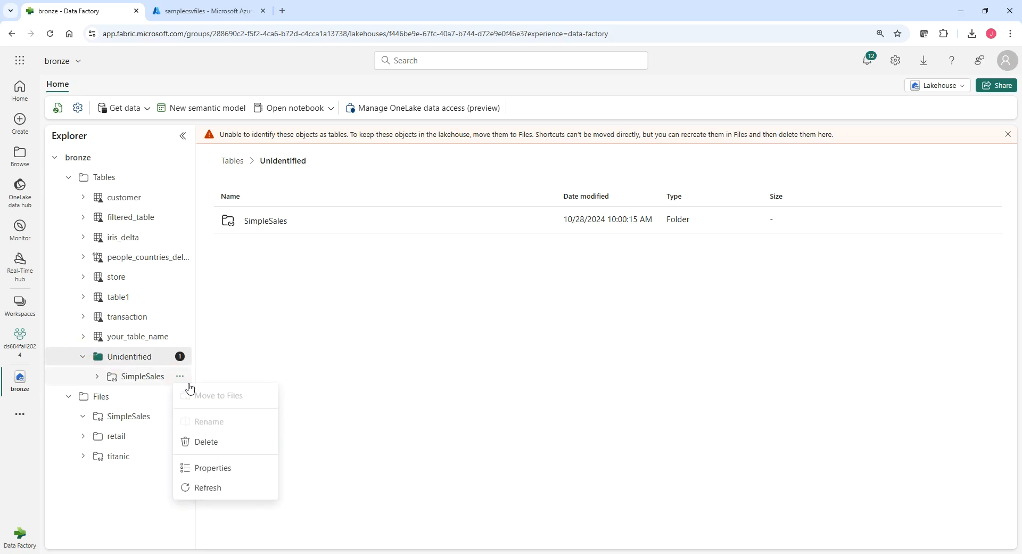
click(210, 442)
click(525, 364)
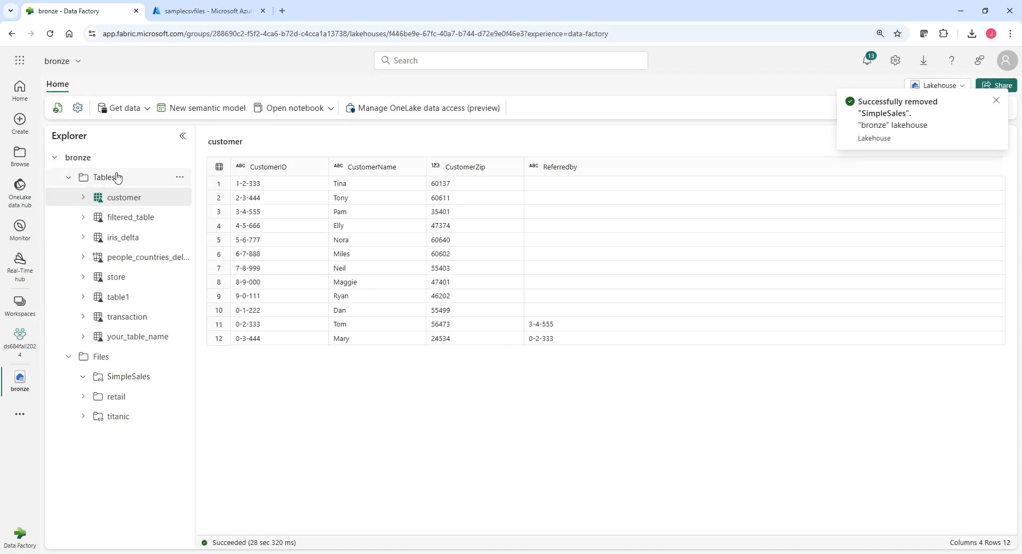
click(181, 177)
click(202, 196)
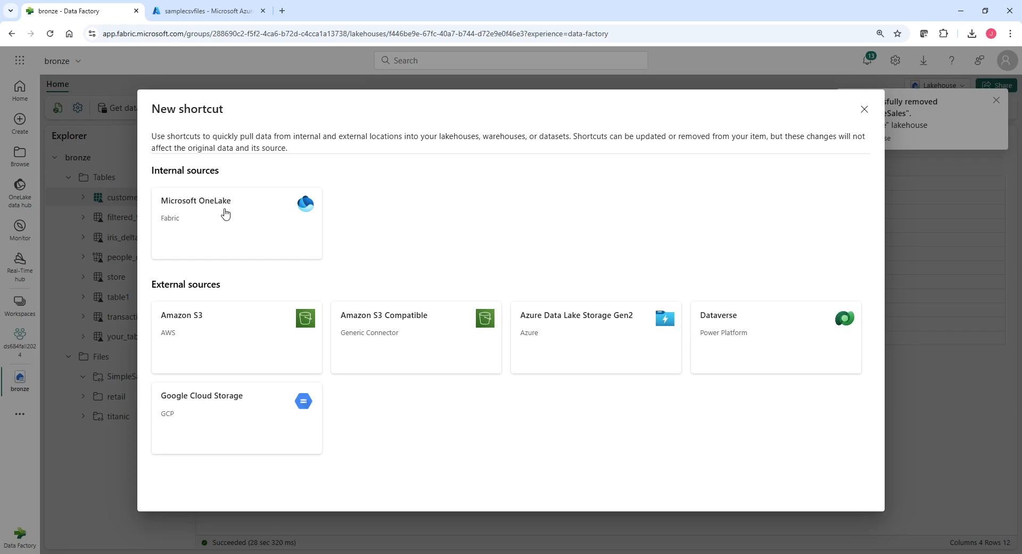
click(213, 214)
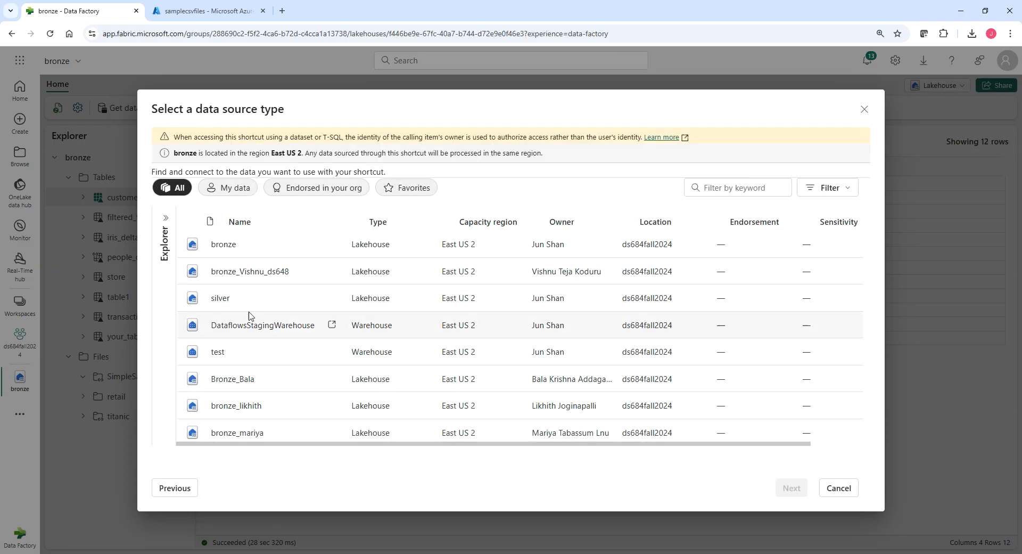
click(226, 298)
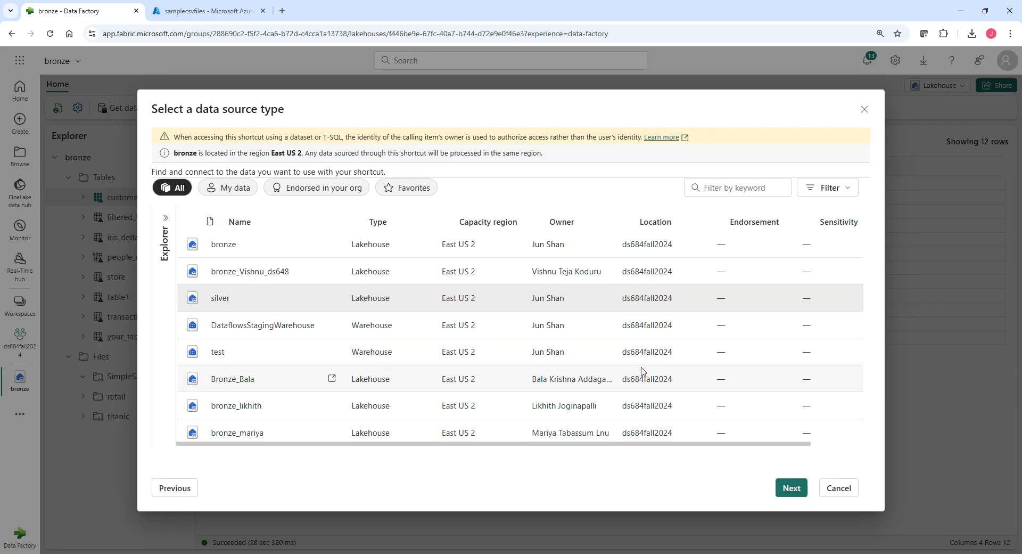
click(839, 488)
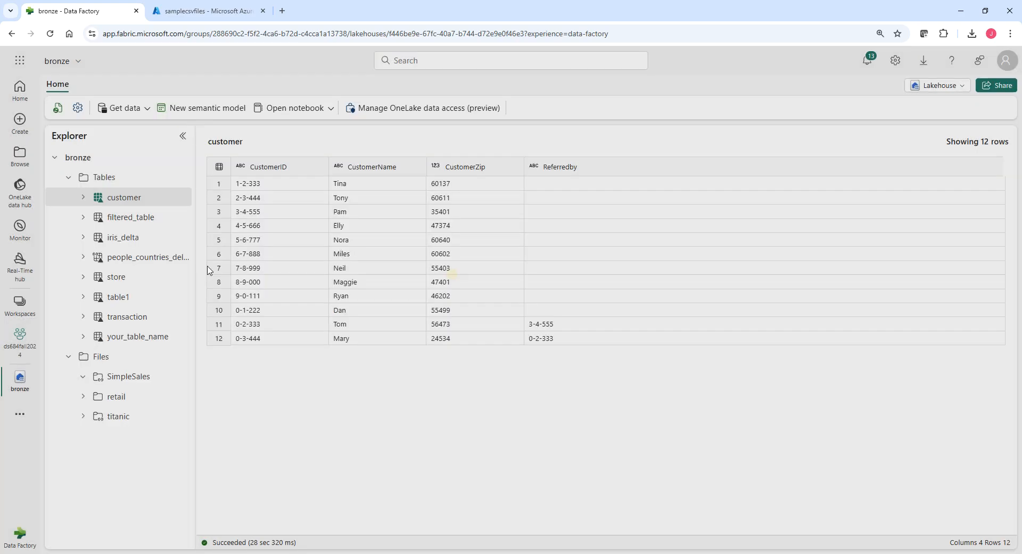